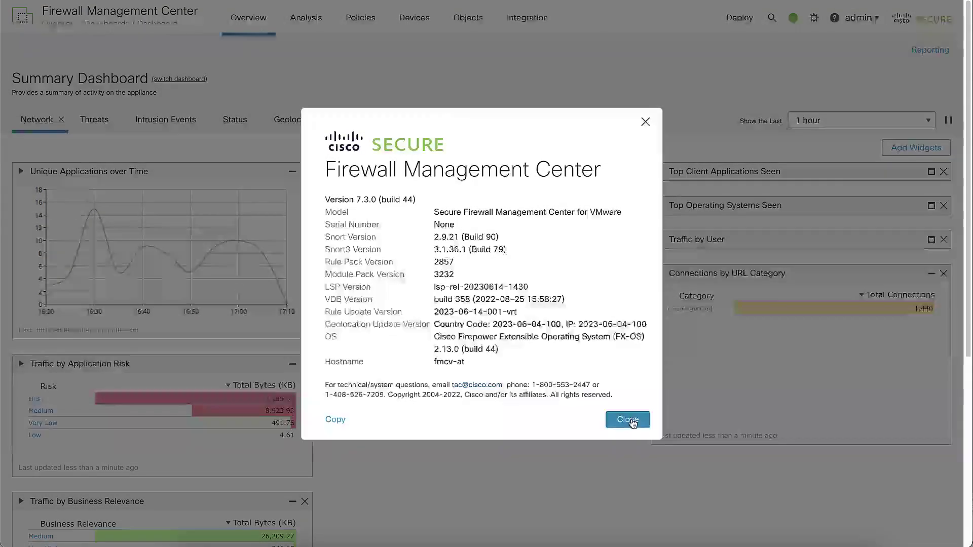
Step: Dismiss the version details, open System > Tools > Backup/Restore, and select the existing MyBackup archive
click(631, 421)
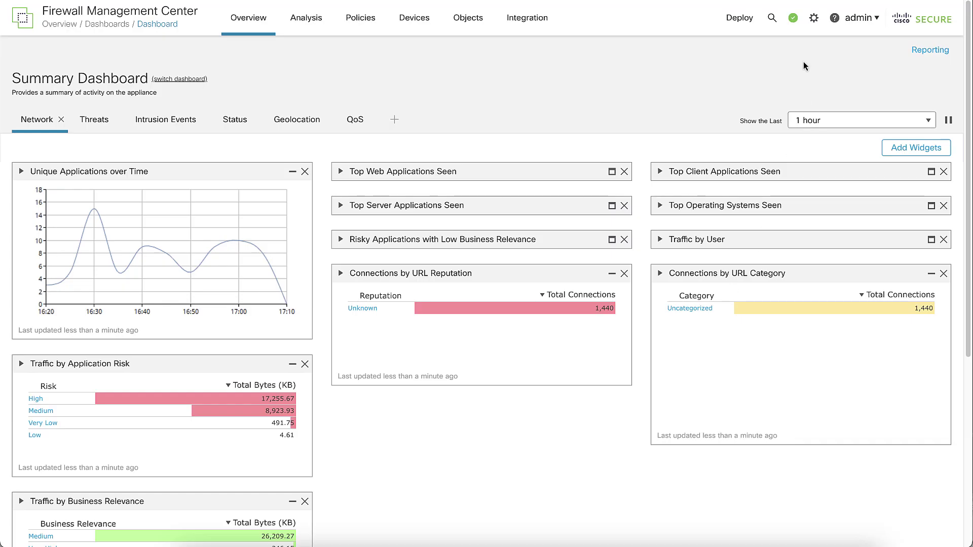
click(813, 18)
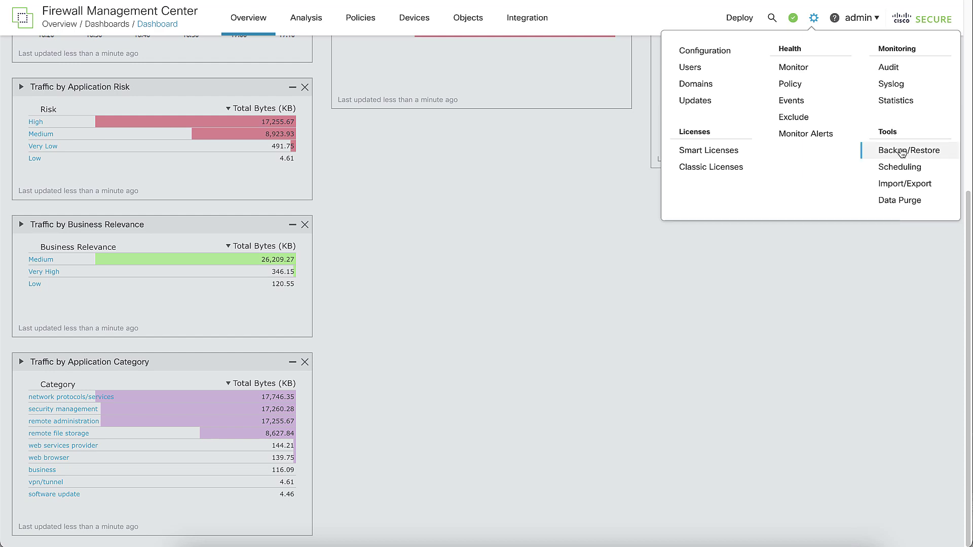
click(901, 150)
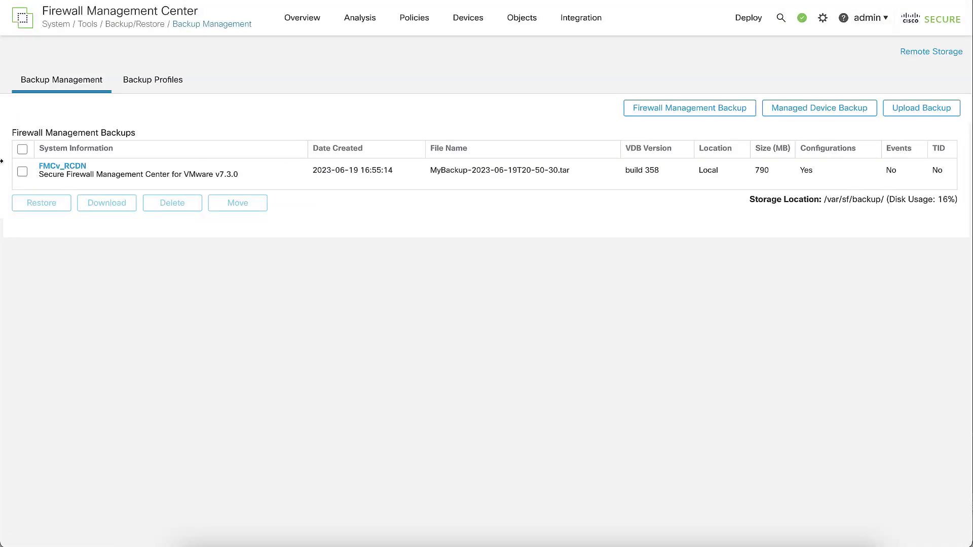
click(22, 172)
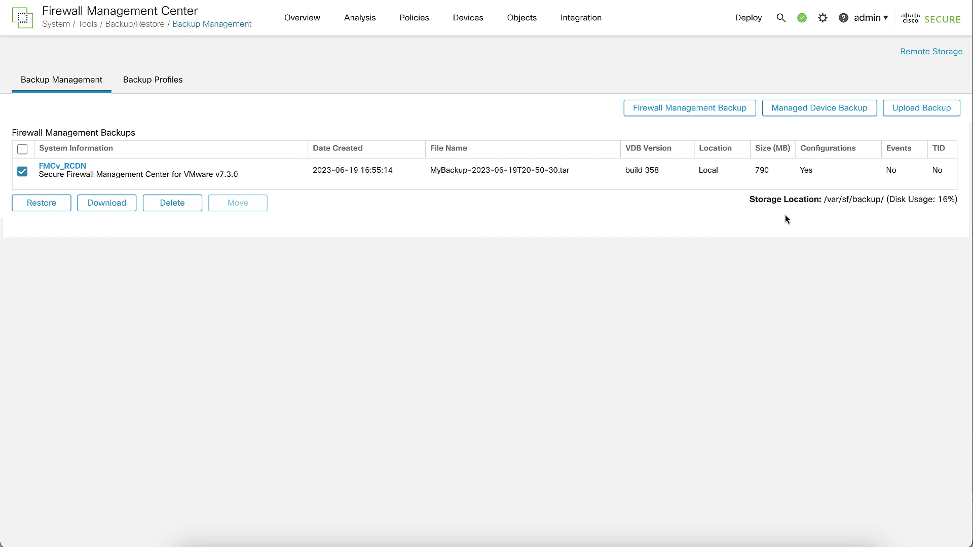
Step: Start a configuration-only management center backup named ConfigOnlyBackup, with Copy when complete left off
click(712, 117)
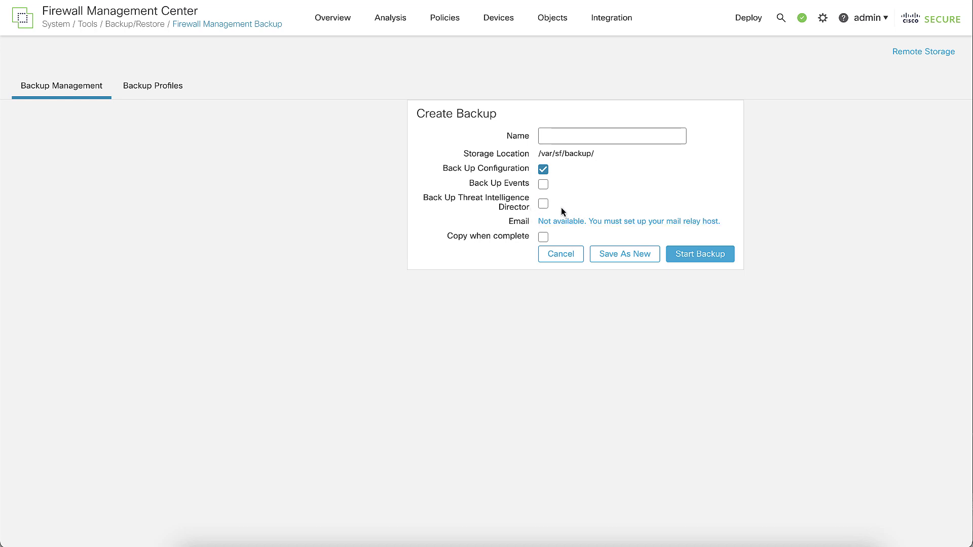
click(544, 238)
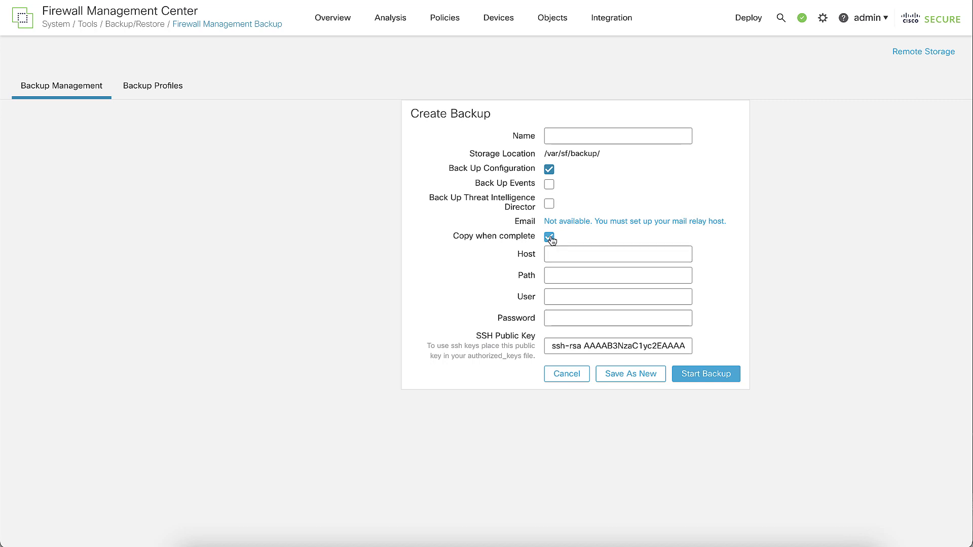
click(549, 238)
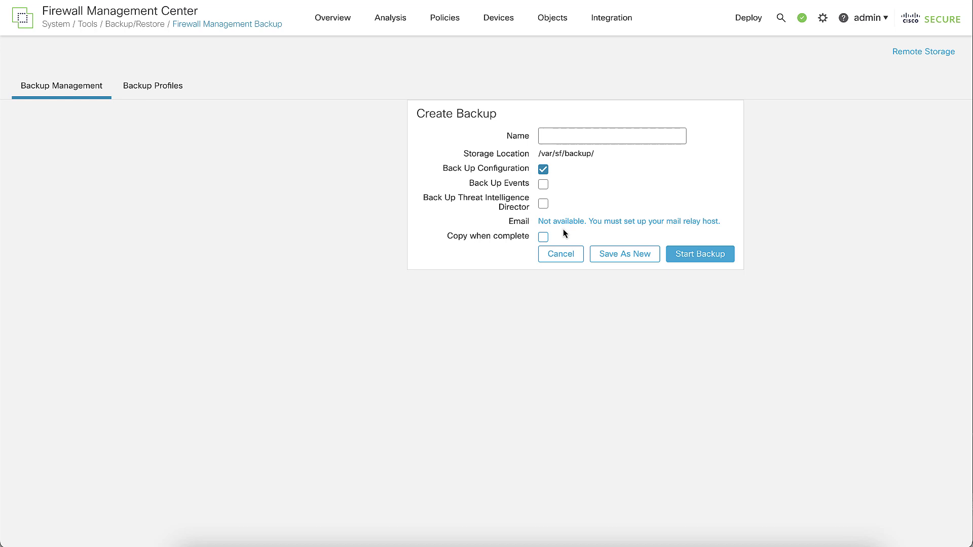
click(588, 140)
text(ConfigOnlyBackup)
click(668, 254)
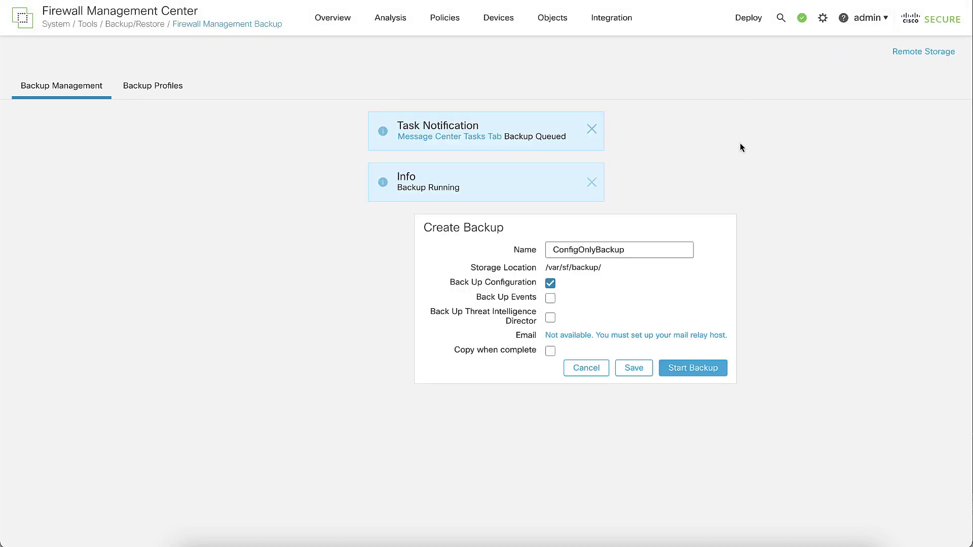
Step: Check the running backup task in the notifications Tasks tab, then view the backup profiles
click(802, 18)
click(732, 60)
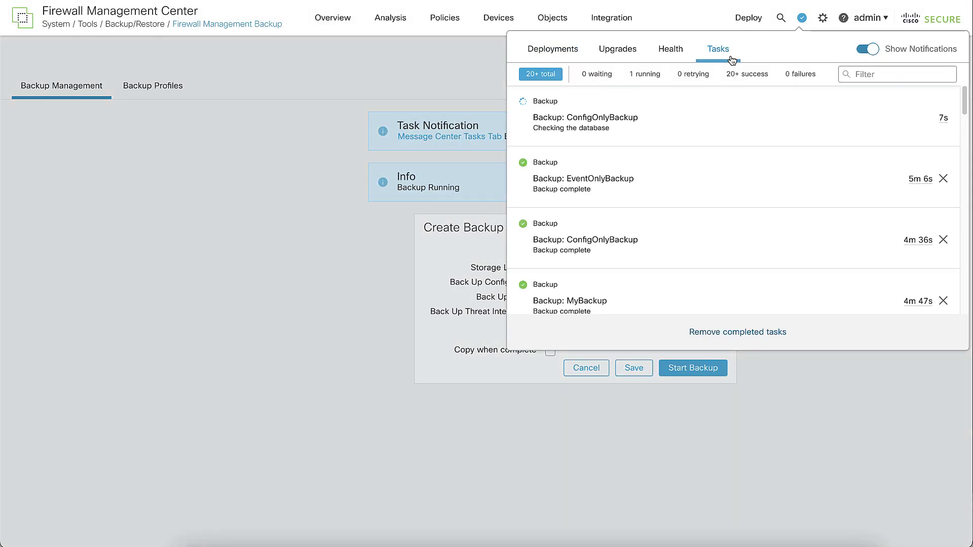
click(648, 77)
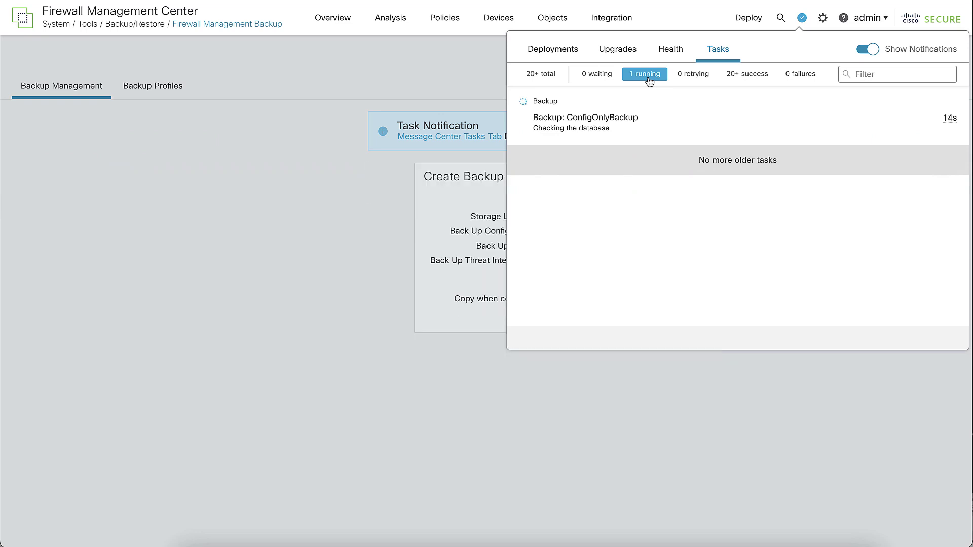
click(290, 140)
click(162, 90)
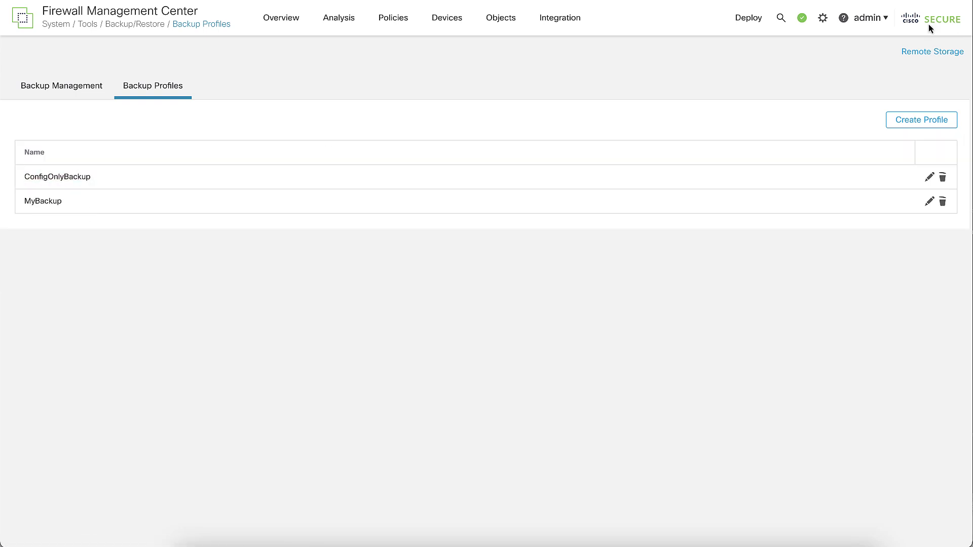
Step: Confirm the backup finished and select the new ConfigOnlyBackup-2023-06-19T21-20-13.tar archive
click(800, 20)
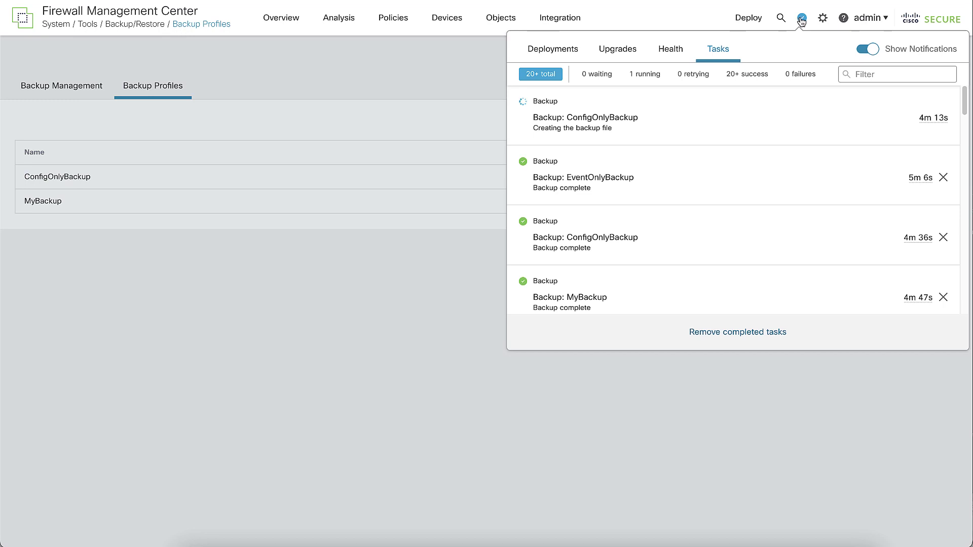
click(646, 74)
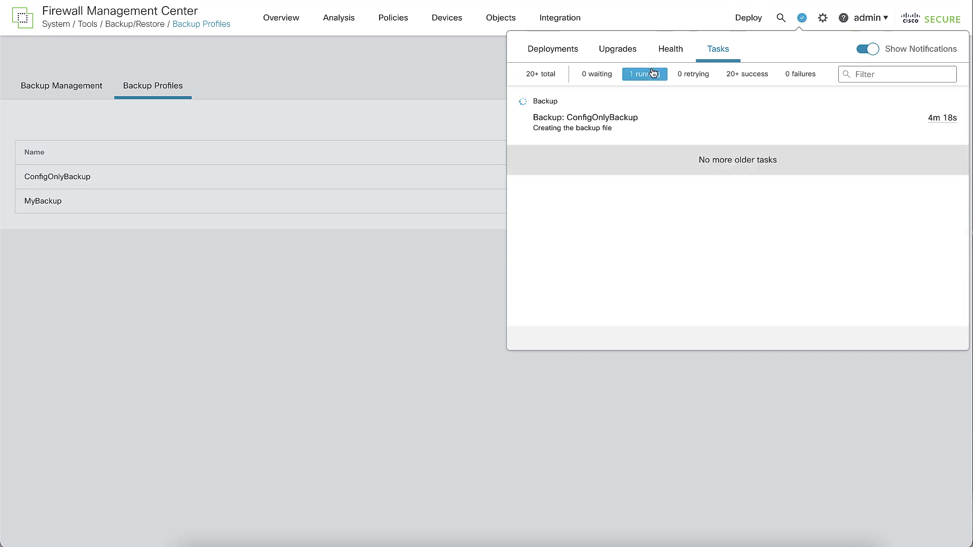
click(807, 19)
click(99, 88)
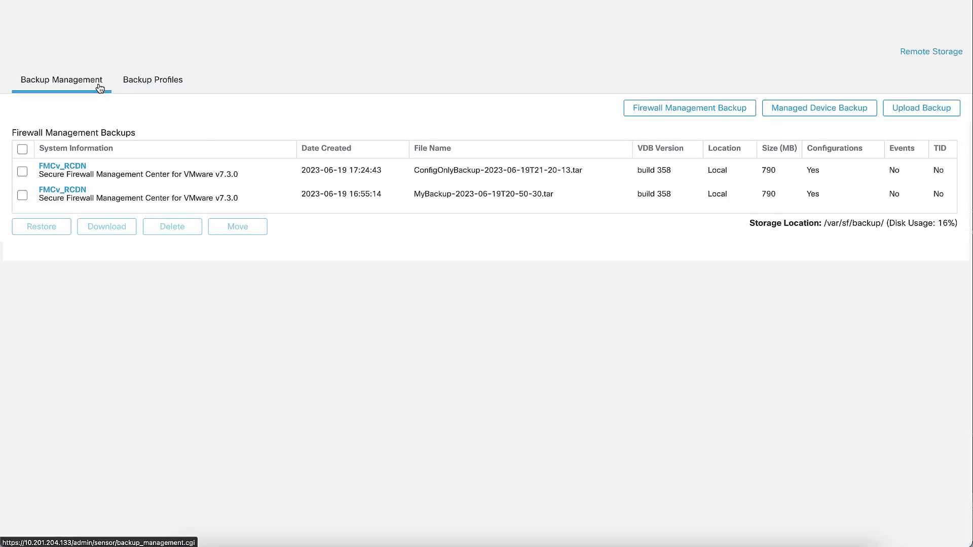
click(22, 171)
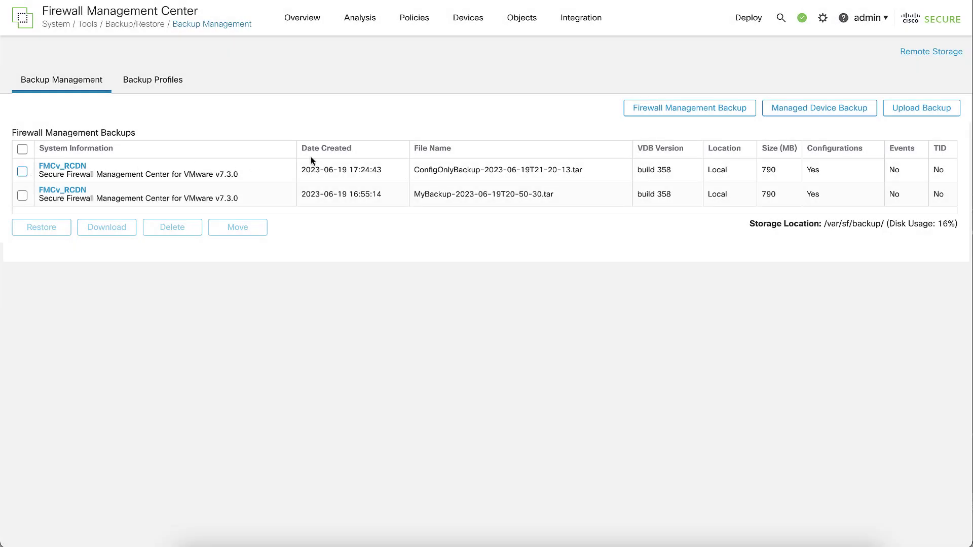
Step: Set remote storage to SSH at 10.201.204.132, directory /home/, with the server's username and password
click(931, 52)
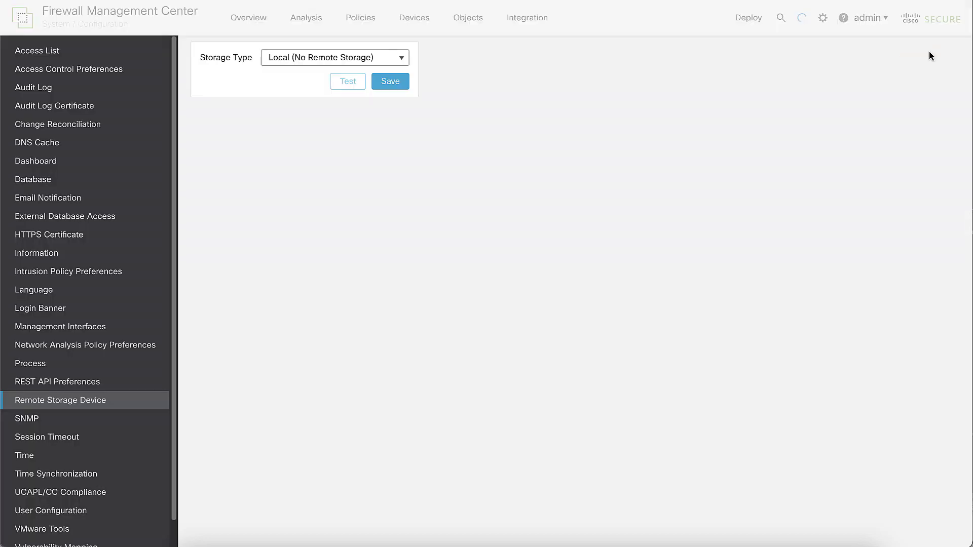
click(400, 61)
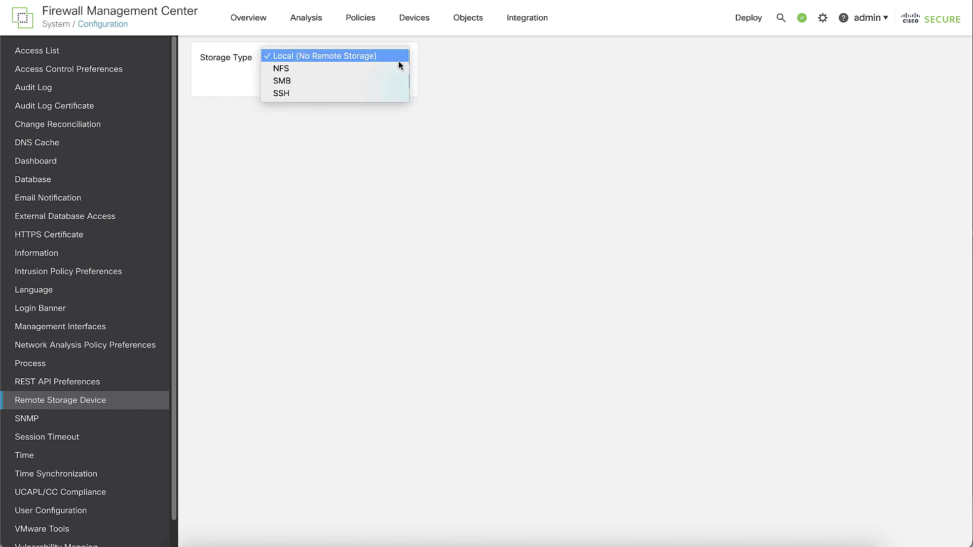
click(369, 93)
click(368, 93)
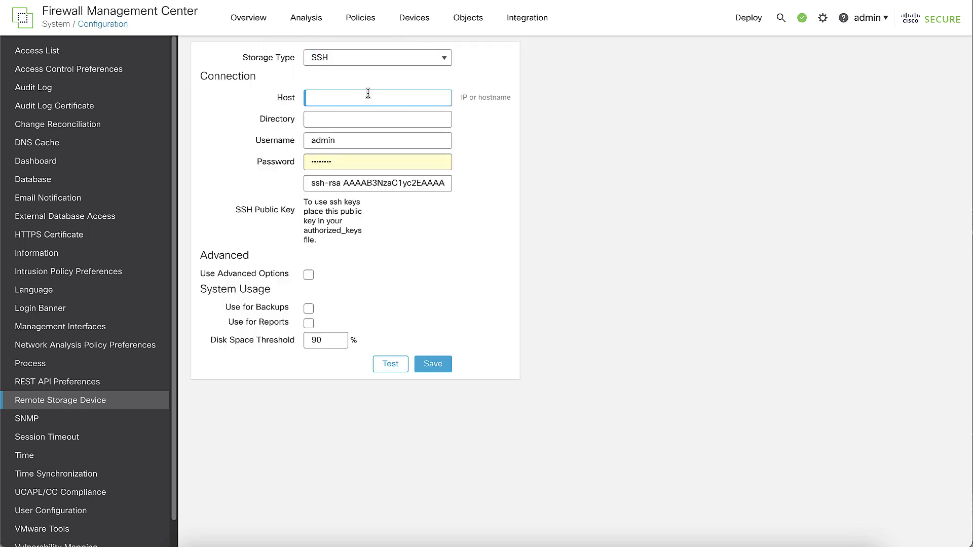
text(10.201.204.132)
key(Tab)
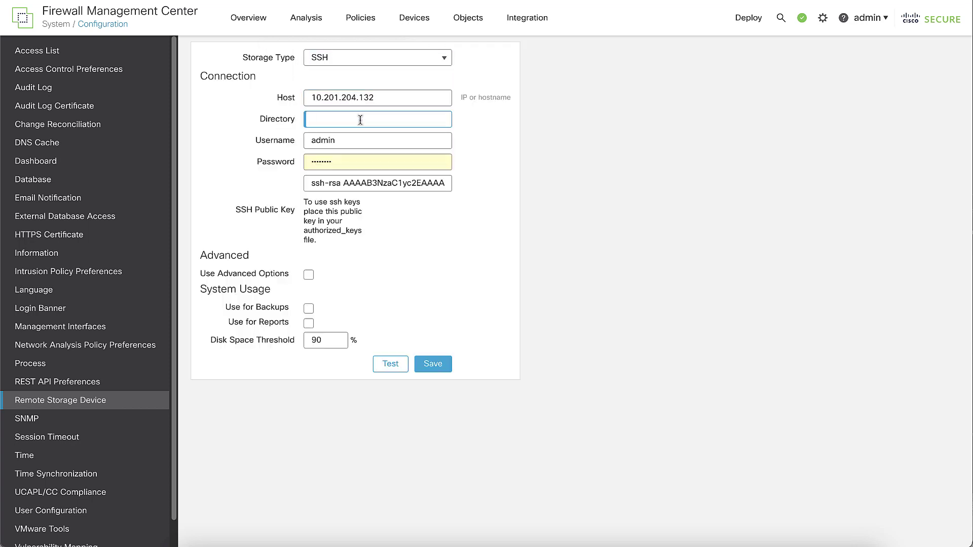
text(/home/)
key(Tab)
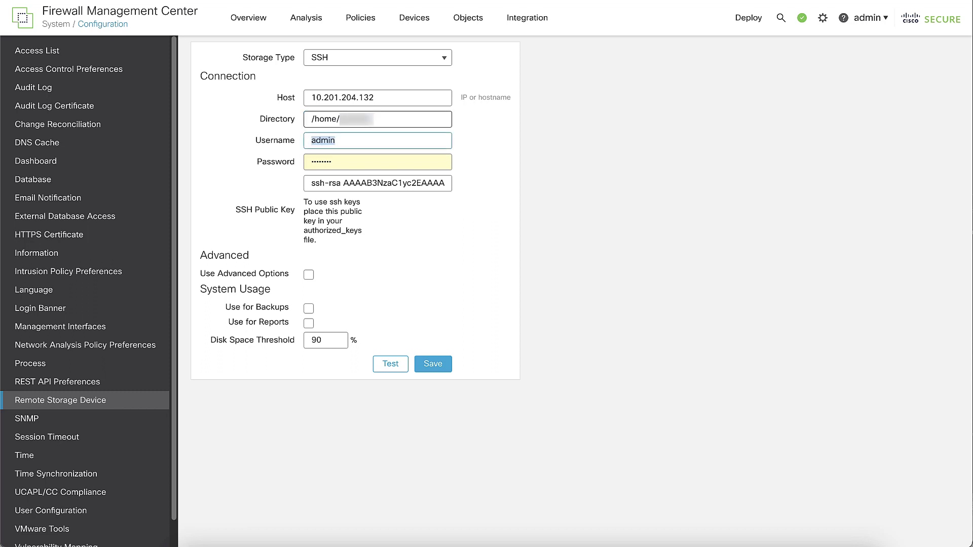
text(user)
key(Tab)
text(******)
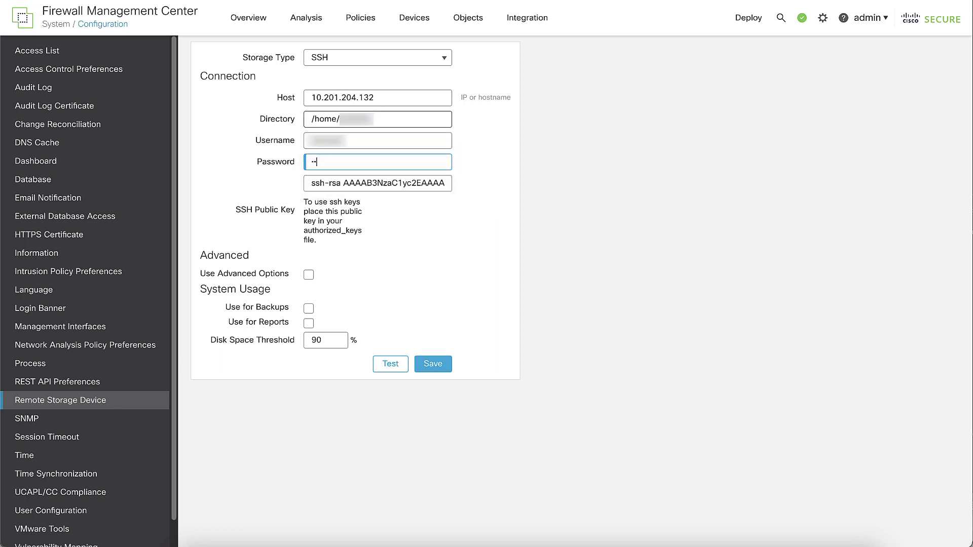
text(**)
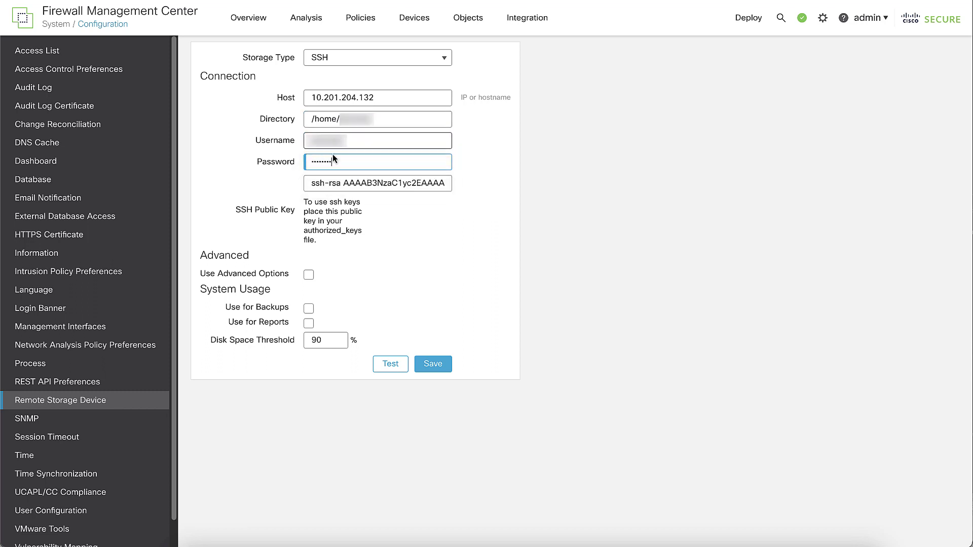
Step: Add the command-line option port=20098, use it for backups, test the connection and save
click(308, 275)
click(330, 286)
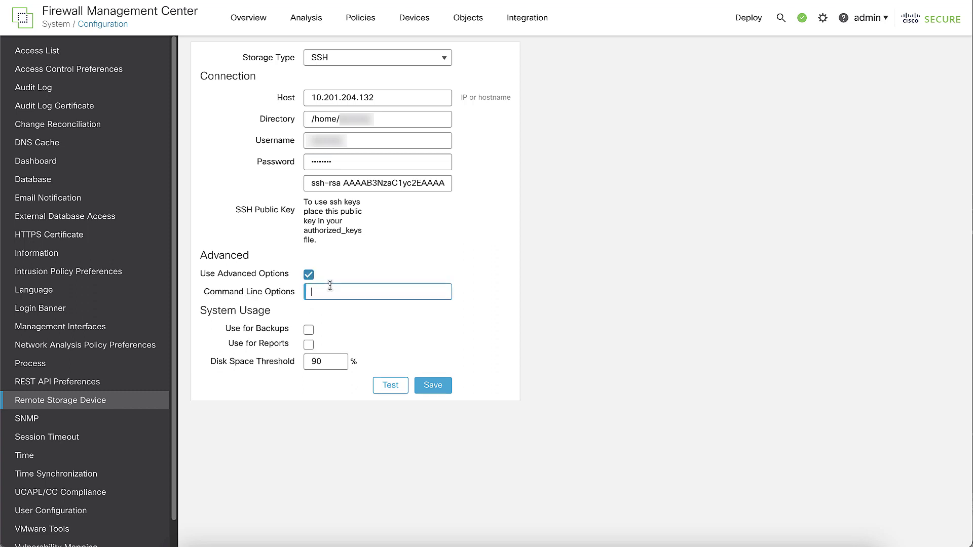
text(port=20098)
click(309, 331)
click(383, 392)
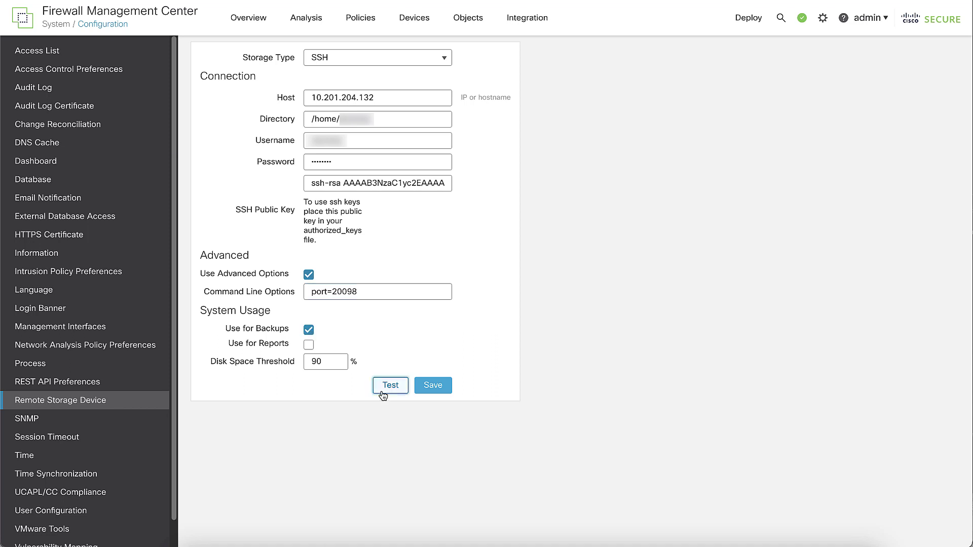
click(391, 132)
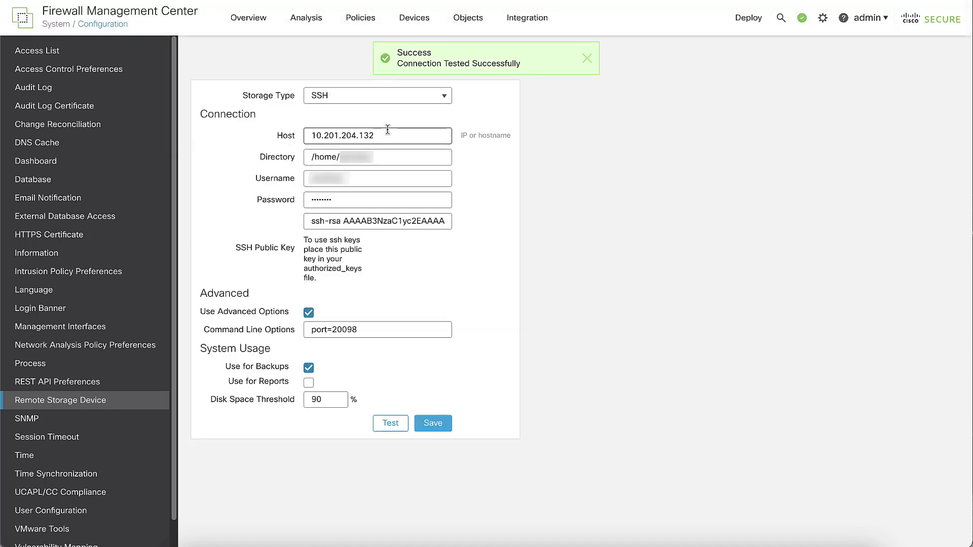
click(439, 421)
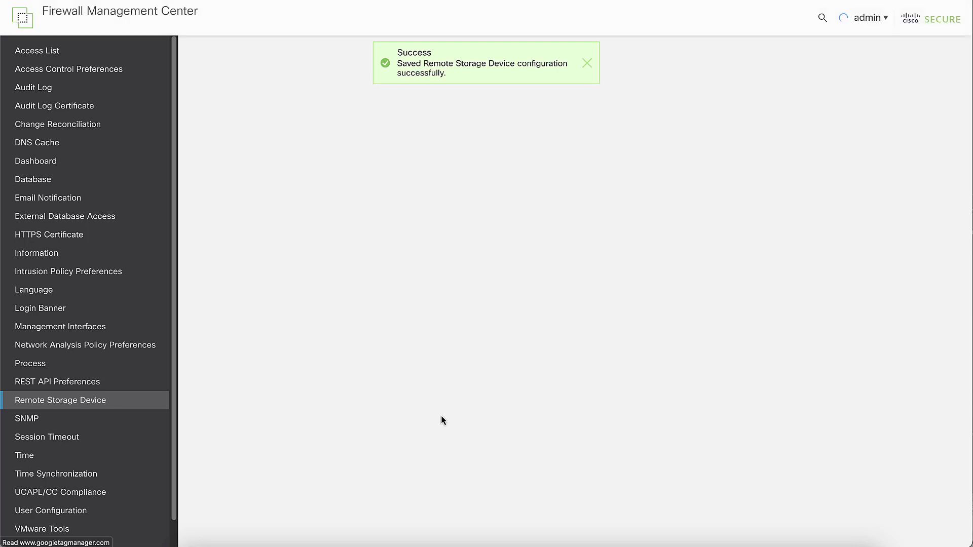
click(823, 20)
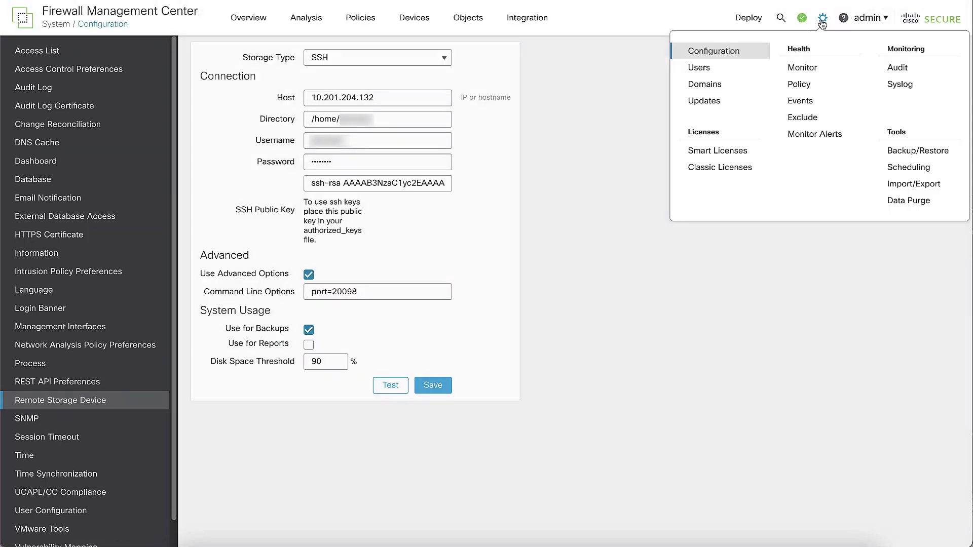
Step: Open Backup Management and start a new Firewall Management backup targeting the SSH location 10.201.204.132
click(919, 152)
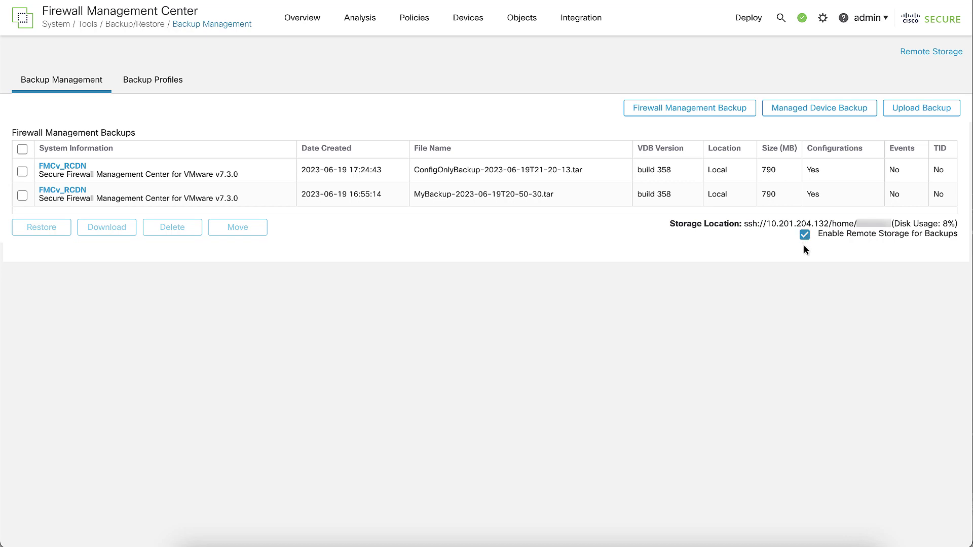
click(719, 108)
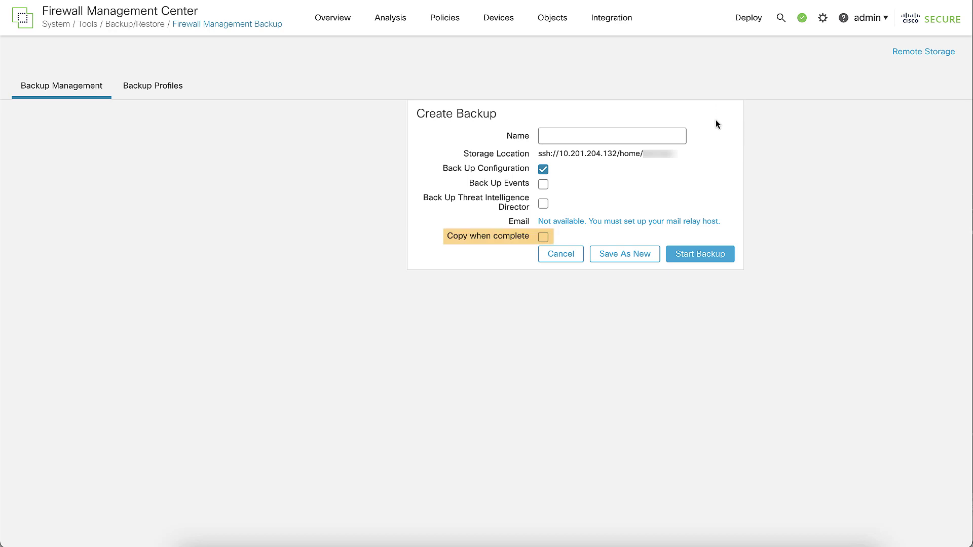
Step: Start an events-only backup named EventsOnlyBackup, with configuration excluded, to the SSH remote path
drag(541, 156, 678, 155)
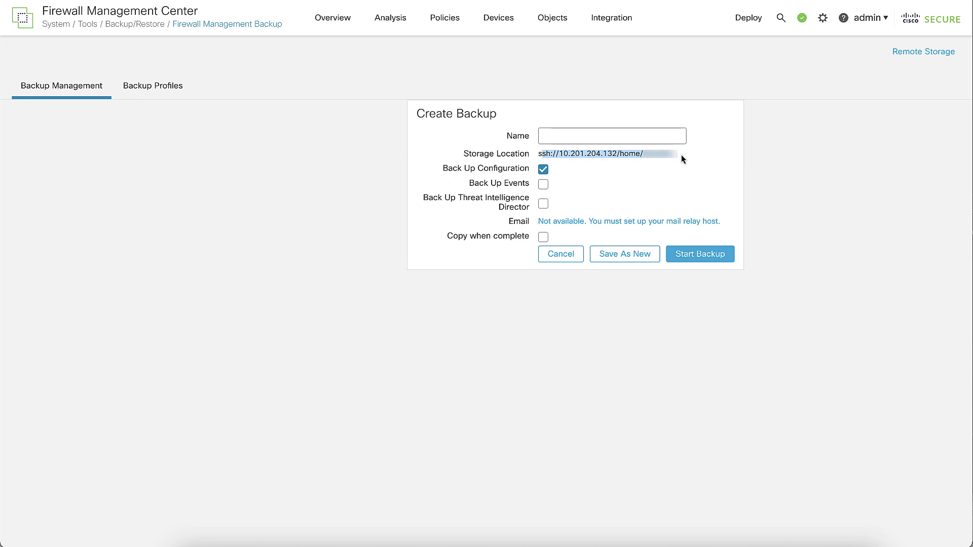
click(682, 157)
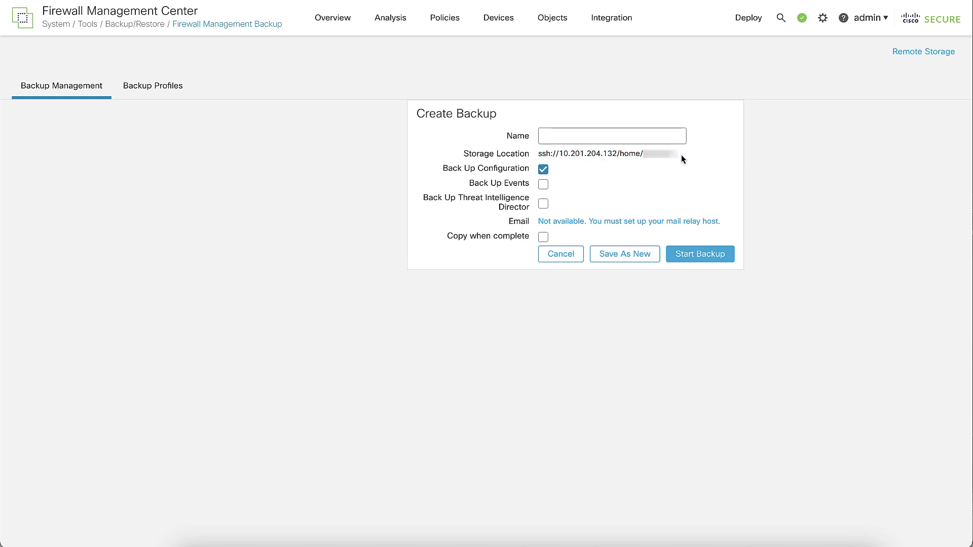
click(544, 170)
click(545, 186)
click(569, 136)
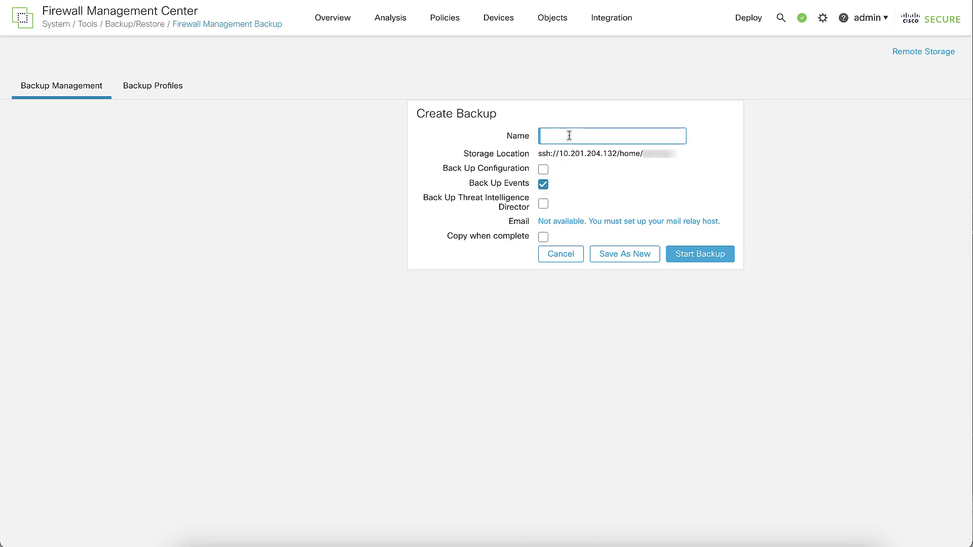
text(EventsOnlyBackup)
click(695, 254)
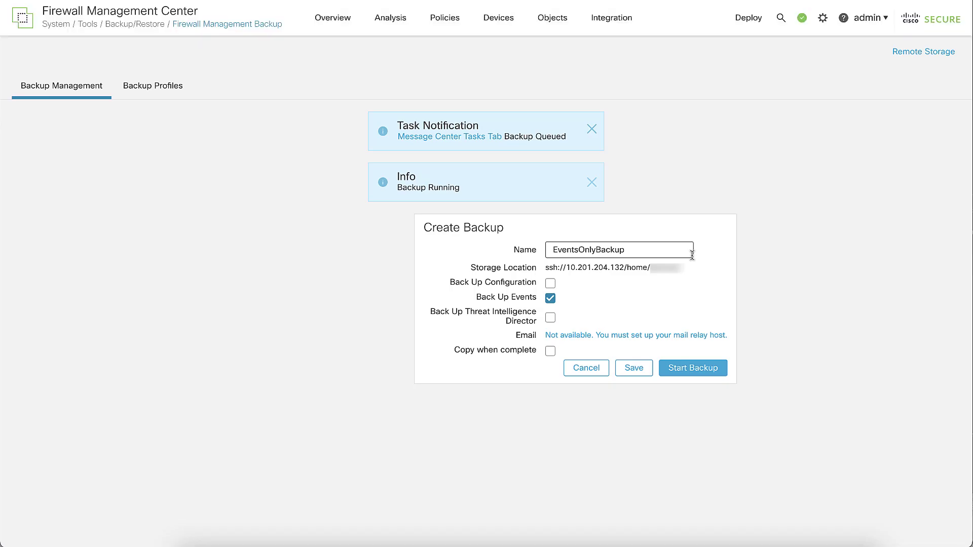
Step: Check the running task in notifications, then return to the backup list
click(802, 18)
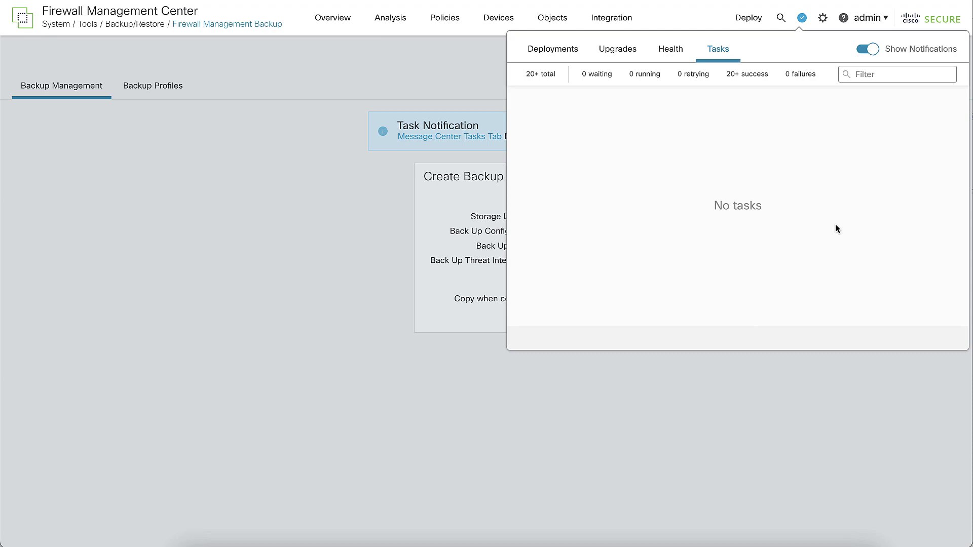
click(291, 230)
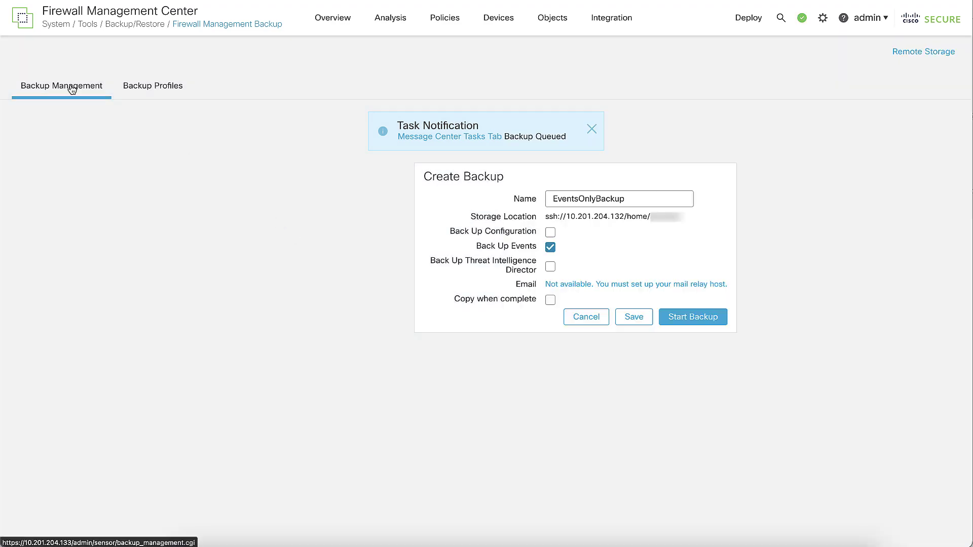
click(89, 112)
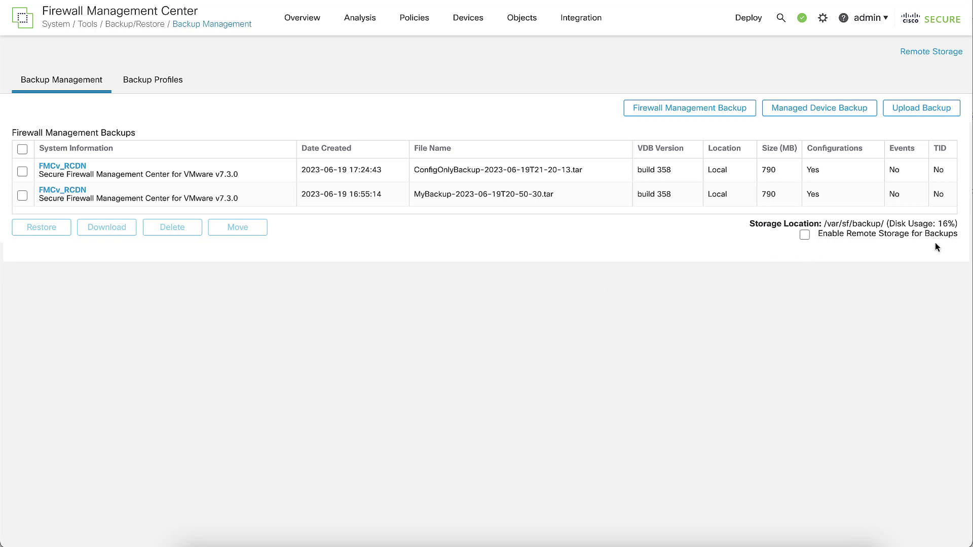
Step: Back up device FTD-4125 with Retrieve to Management Center enabled and follow its backup tasks
click(811, 117)
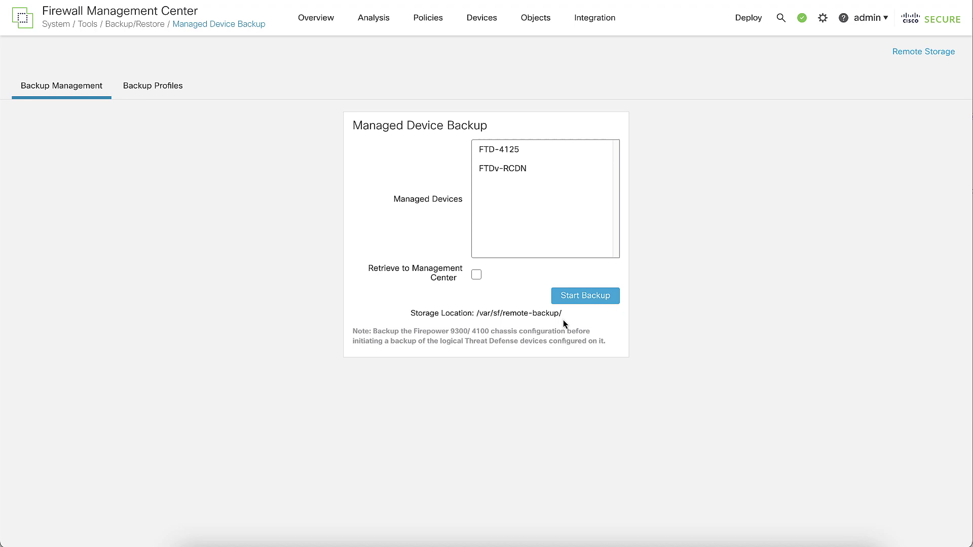
click(477, 275)
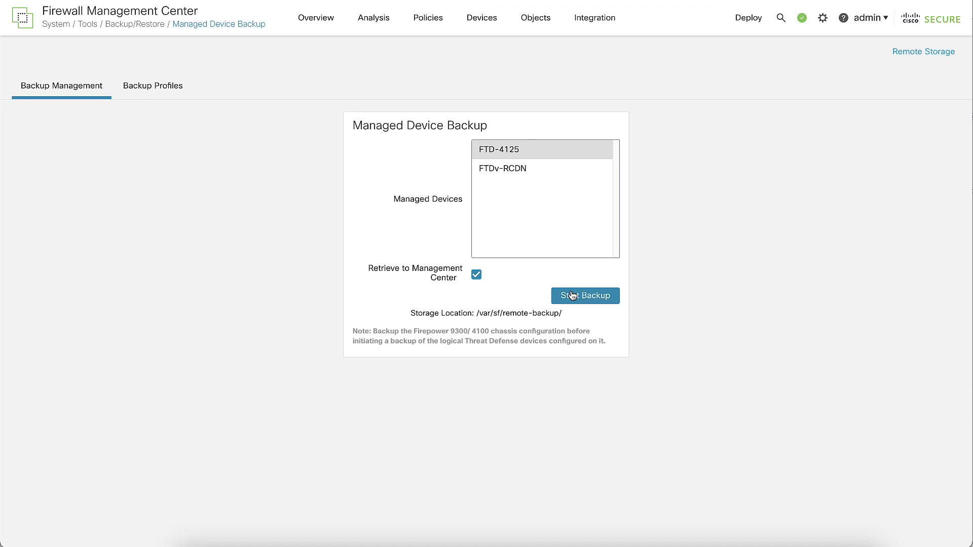
click(574, 151)
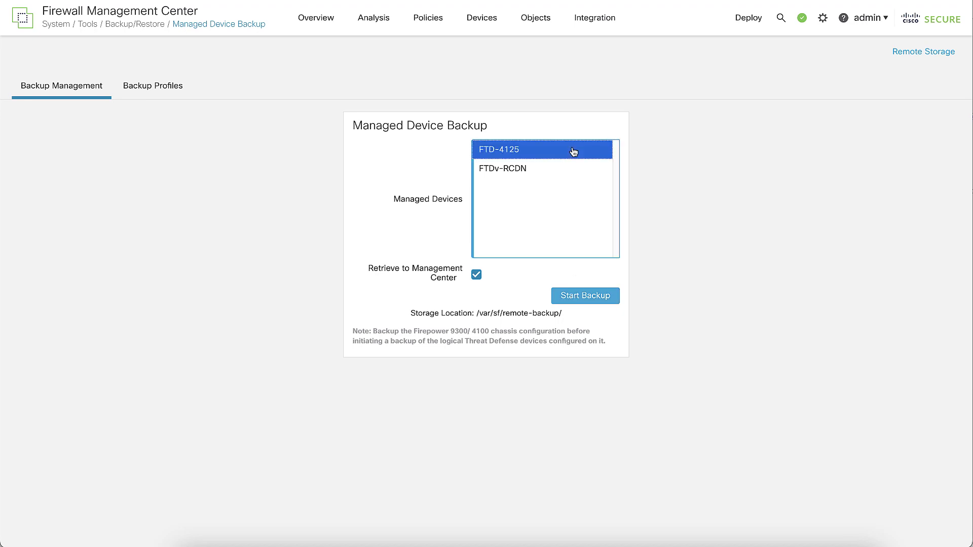
click(573, 303)
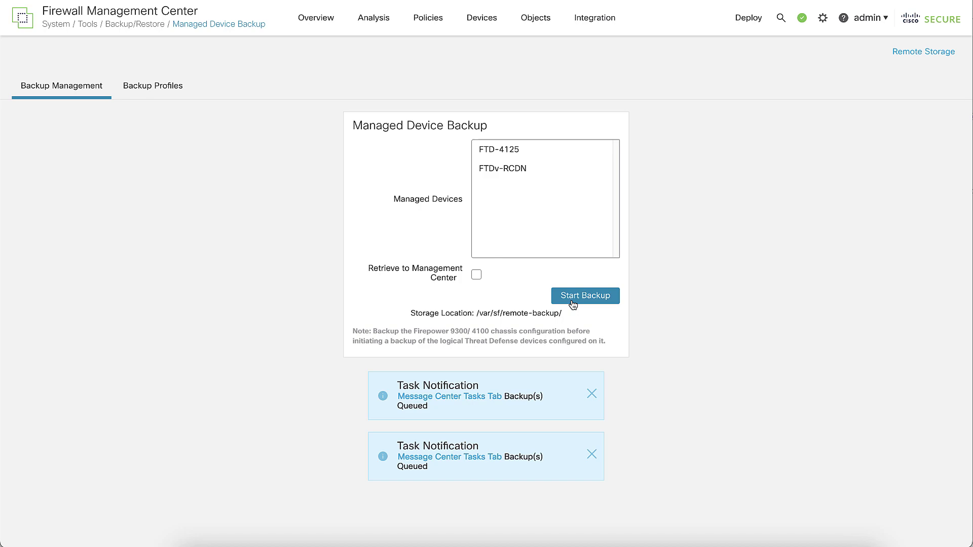
click(802, 18)
click(719, 48)
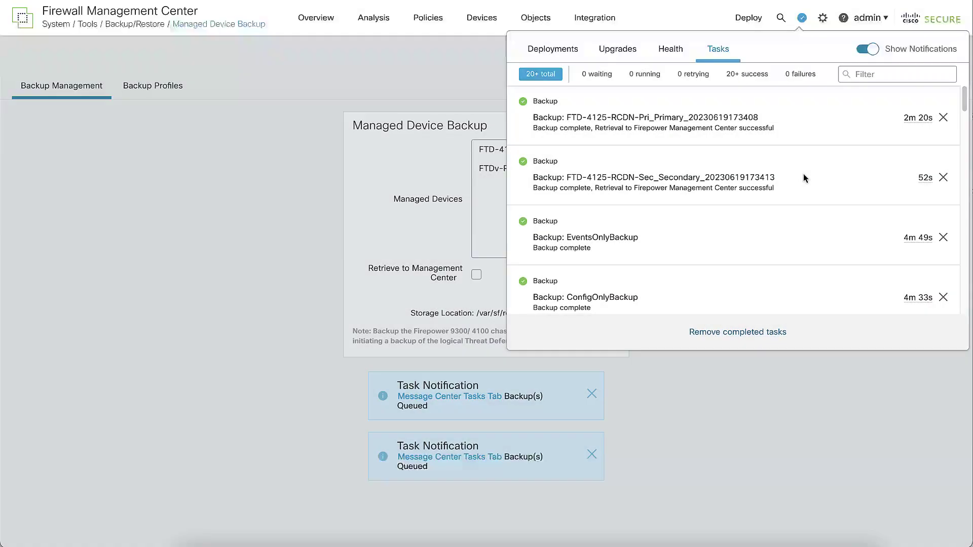
Step: Close the notifications and return to the backup list showing both FTD-4125 device archives
click(318, 208)
click(79, 93)
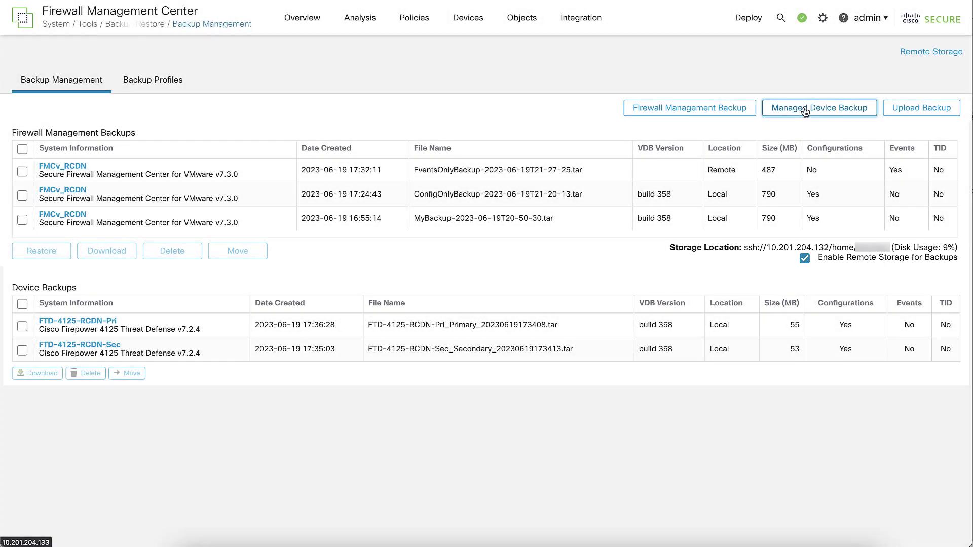
Step: Run another FTD-4125 device backup with retrieval to the management center and watch its tasks
click(805, 112)
click(523, 153)
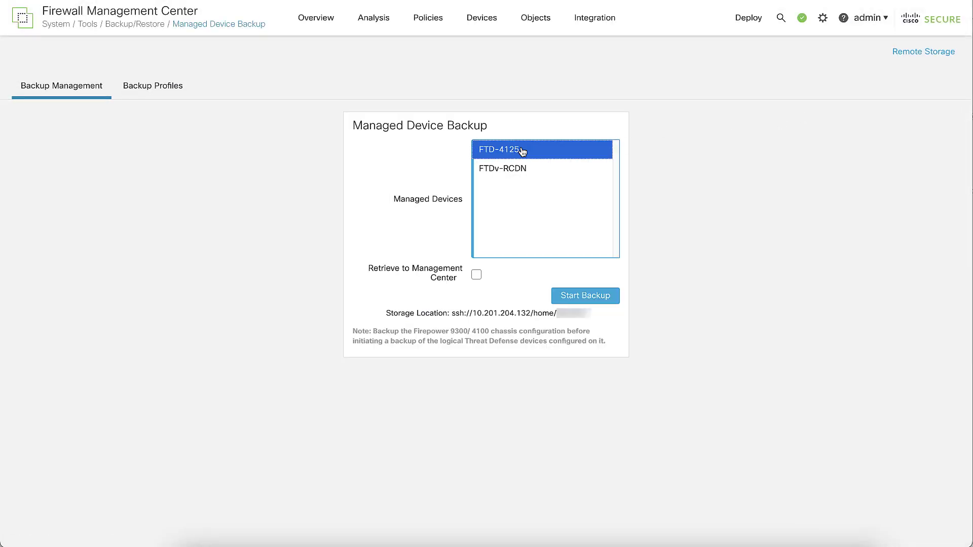
click(476, 275)
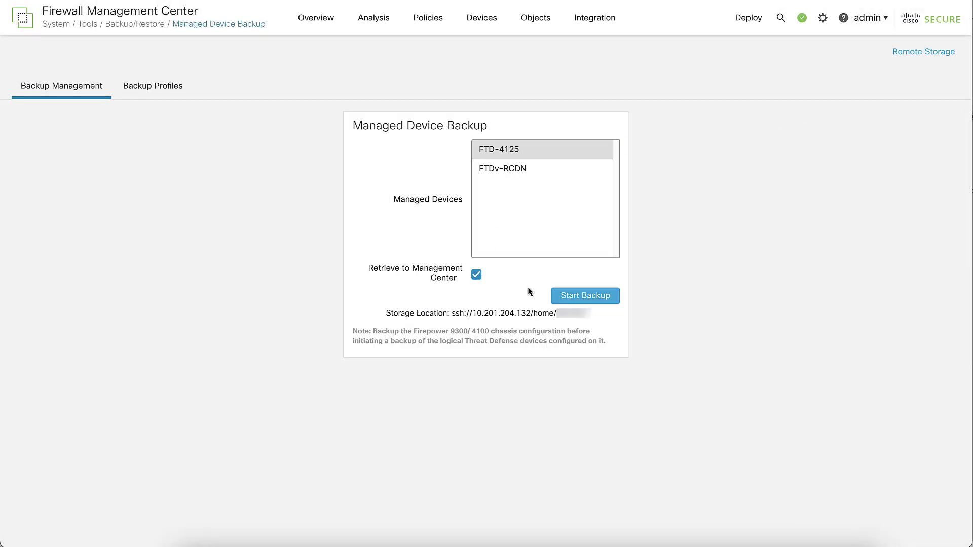
click(566, 296)
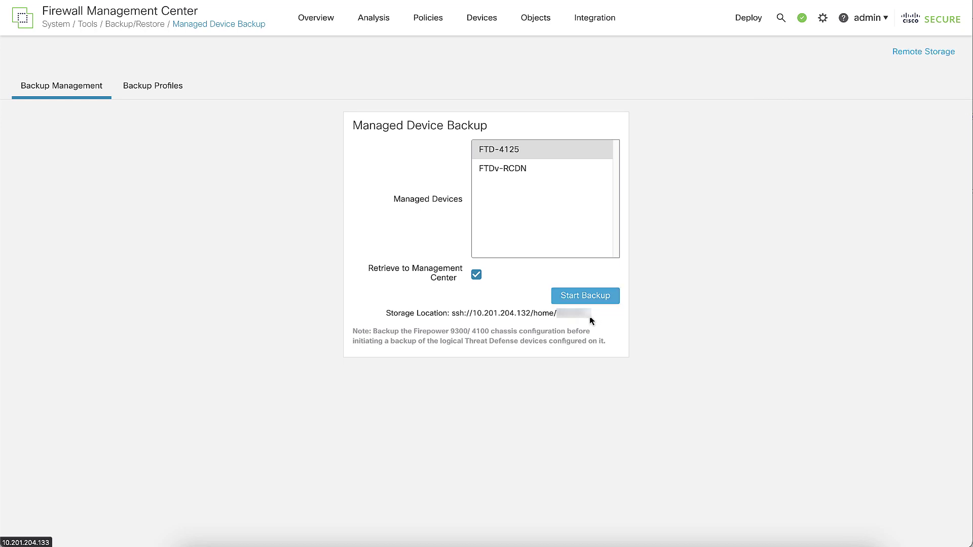
click(802, 18)
click(718, 48)
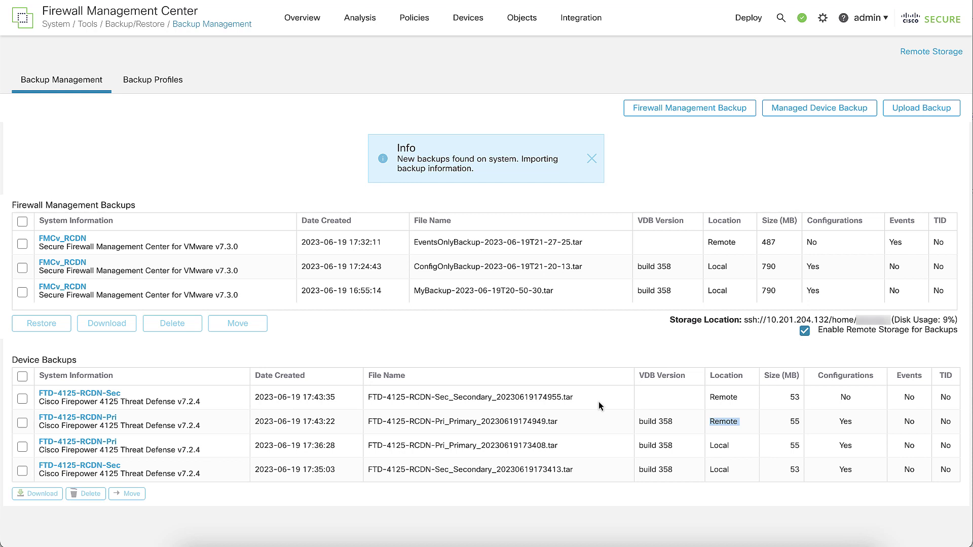
Step: In the server terminal, list the home directory and the contents of sf-storage with ls -lah
key(alt+Tab)
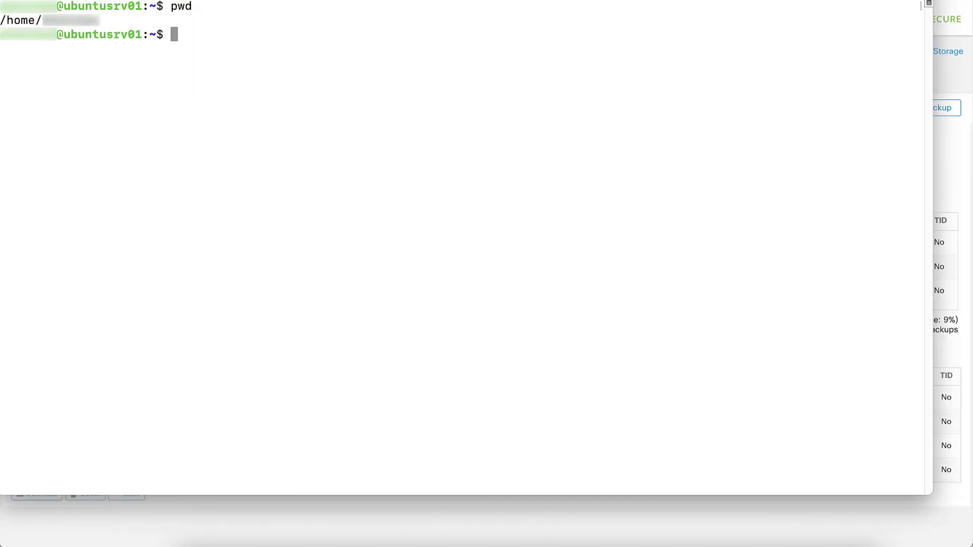
text(ls -lah)
key(Return)
text(cd sf-storage)
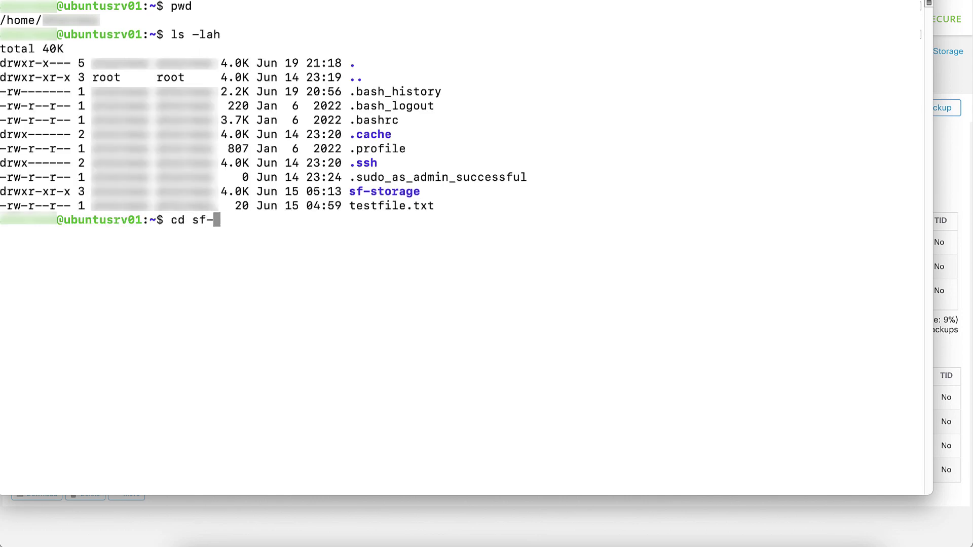
key(Return)
text(ls -lah)
key(Return)
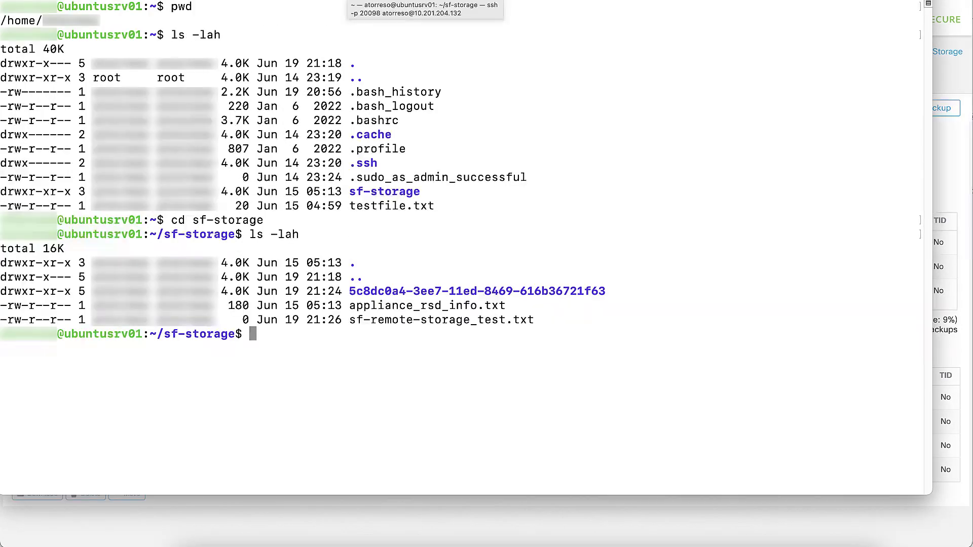
Step: Enter the FMC UUID folder and list the FTD-4125 archives inside remote-backups
text(cd 5)
key(Tab)
key(Return)
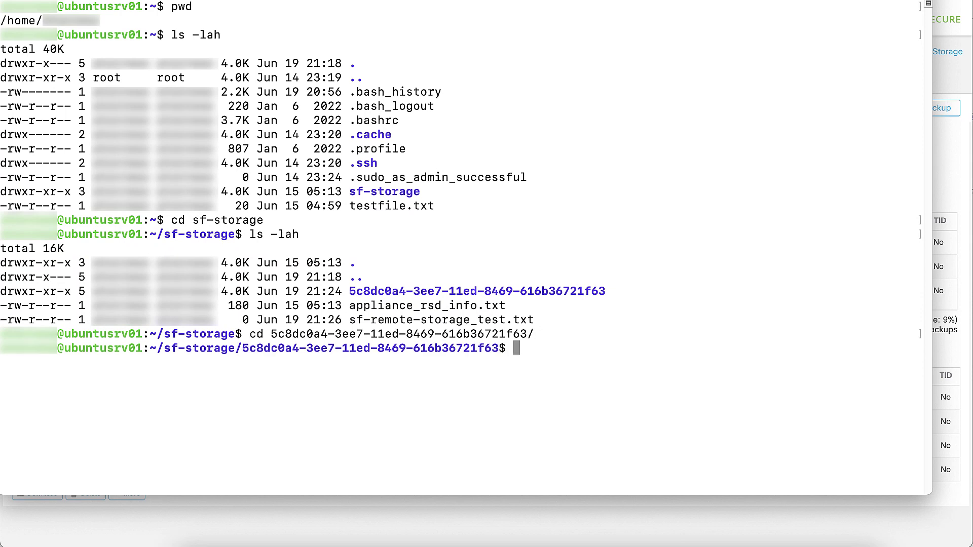
text(ls -lah)
key(Return)
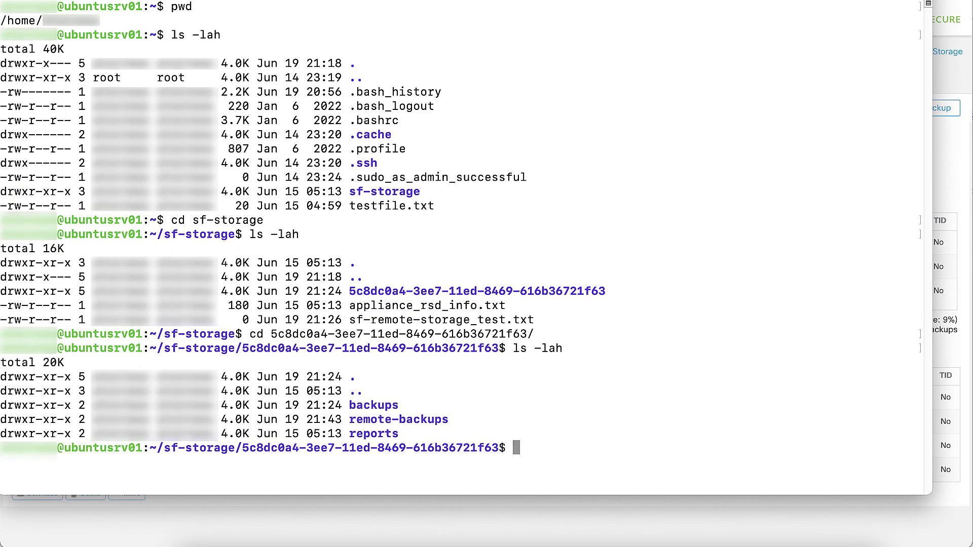
text(cd remote-backups)
key(Return)
text(ls)
key(Return)
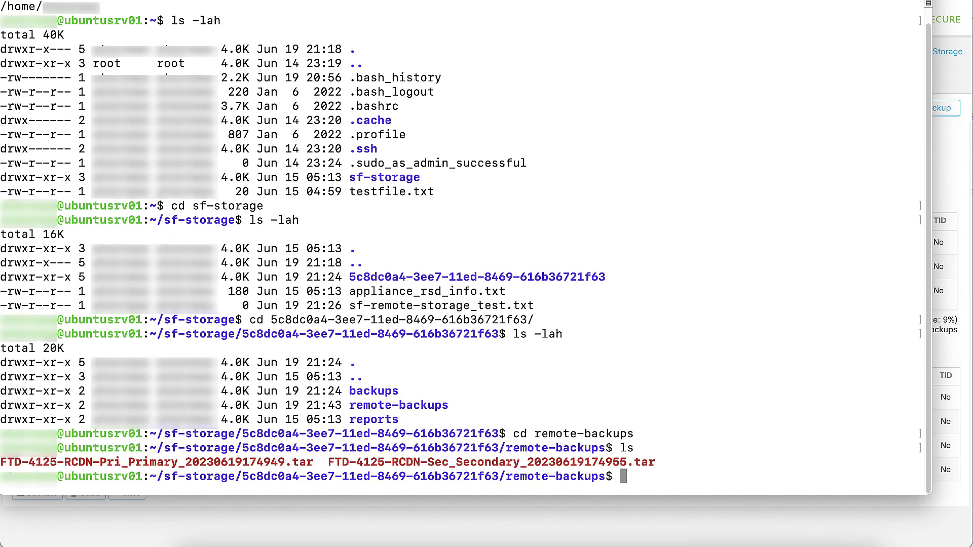
Step: Move to the backups folder and list it to find EventsOnlyBackup
text(cd ..)
key(Return)
text(cd backups)
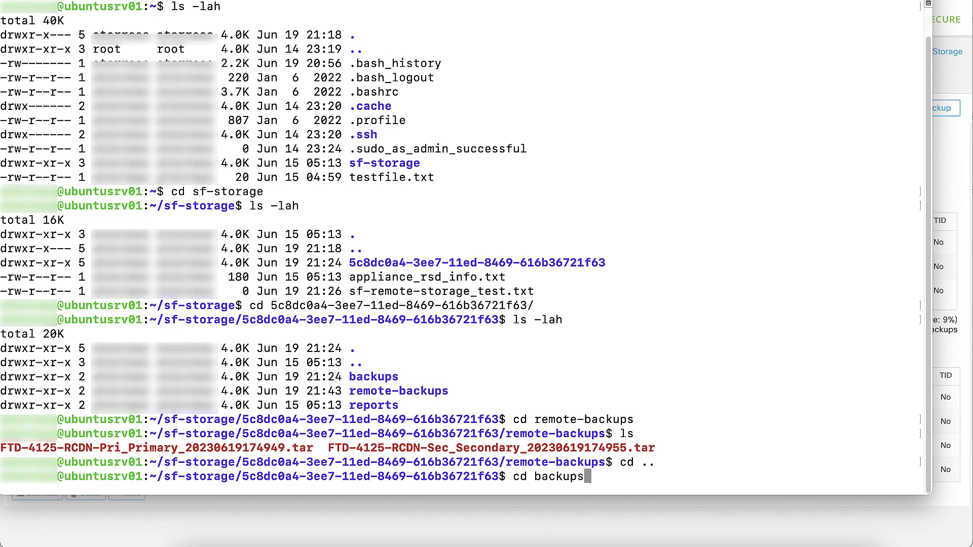
key(Return)
text(ls)
key(Return)
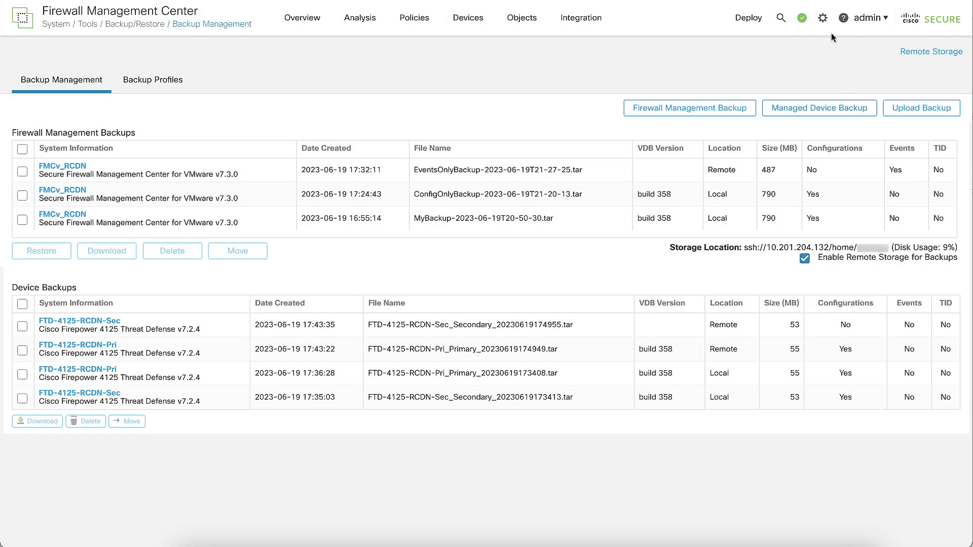
Step: Add a new recurring Backup task in the scheduling calendar
click(823, 19)
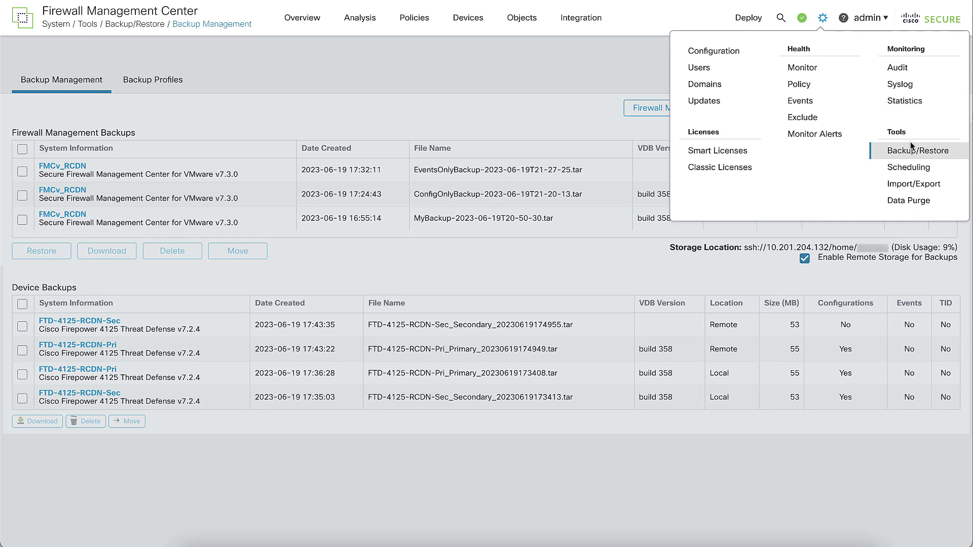
click(907, 166)
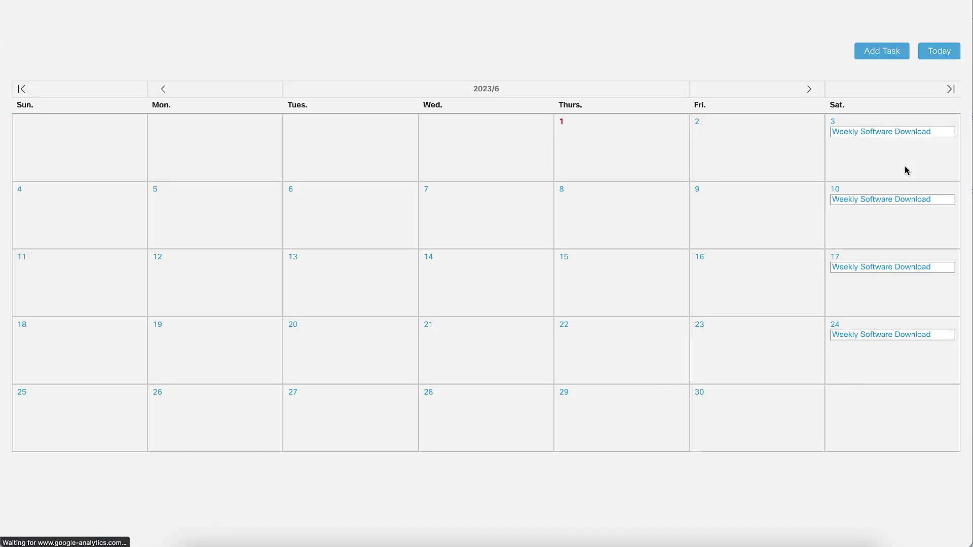
click(882, 59)
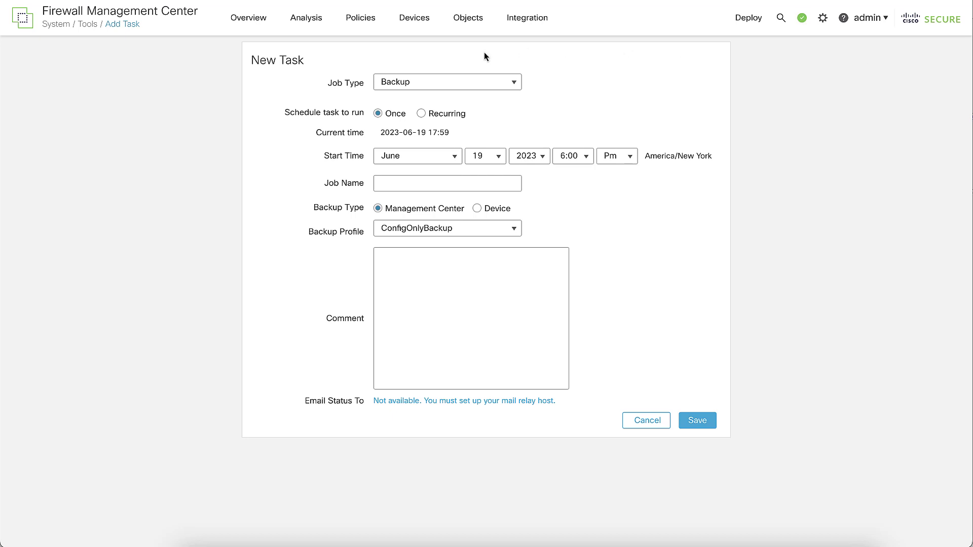
click(419, 83)
click(412, 82)
click(423, 115)
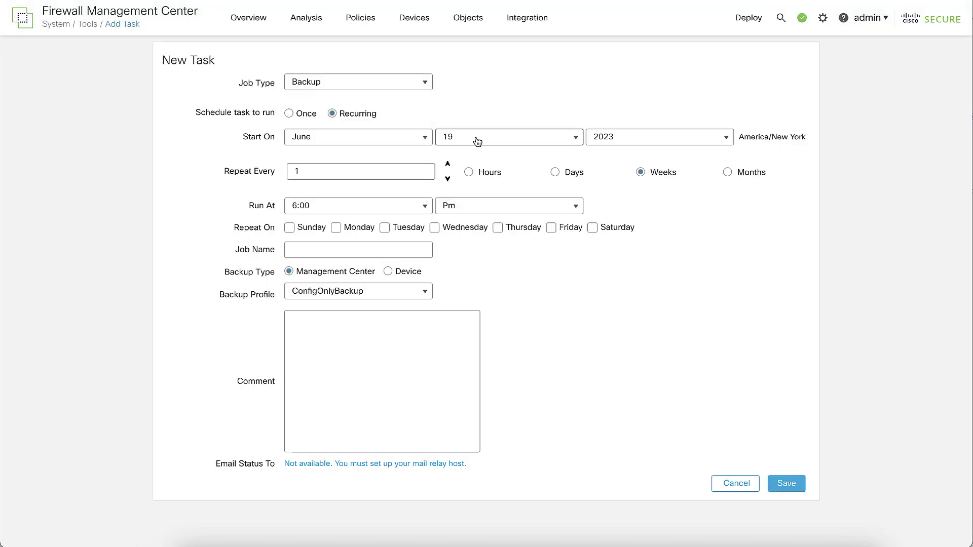
Step: Start the task June 24, repeating every 1 week on Saturday at 8:00 PM
click(475, 140)
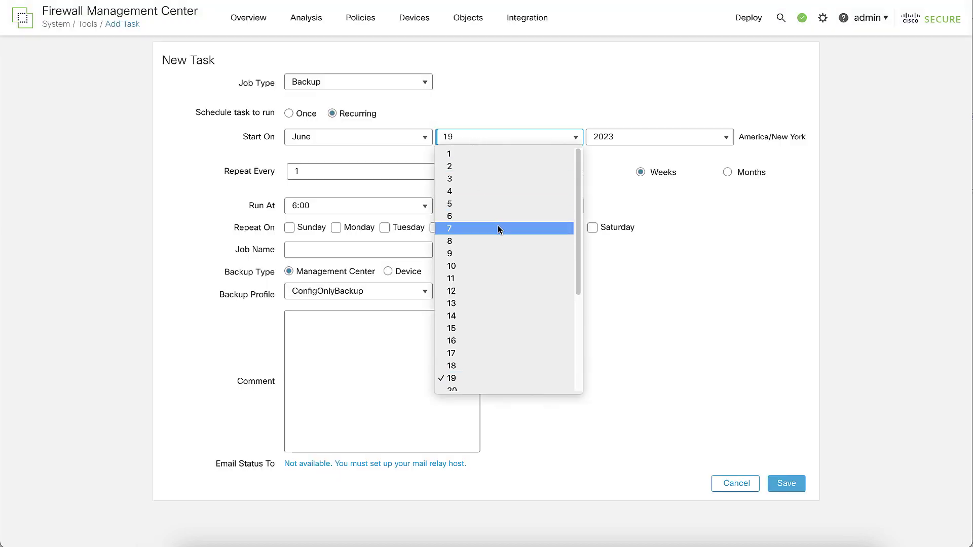
scroll(497, 304, down, 3)
click(498, 337)
click(325, 172)
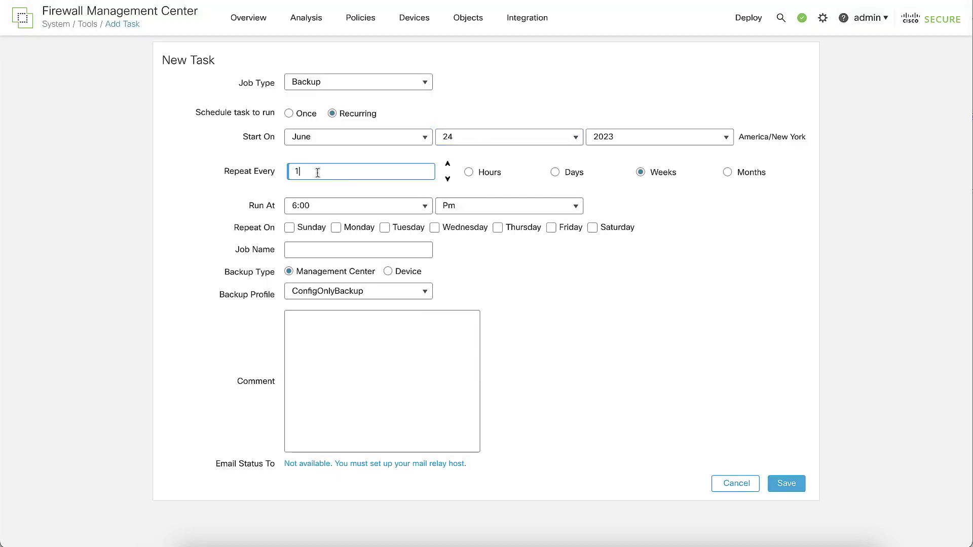
double_click(330, 208)
click(337, 208)
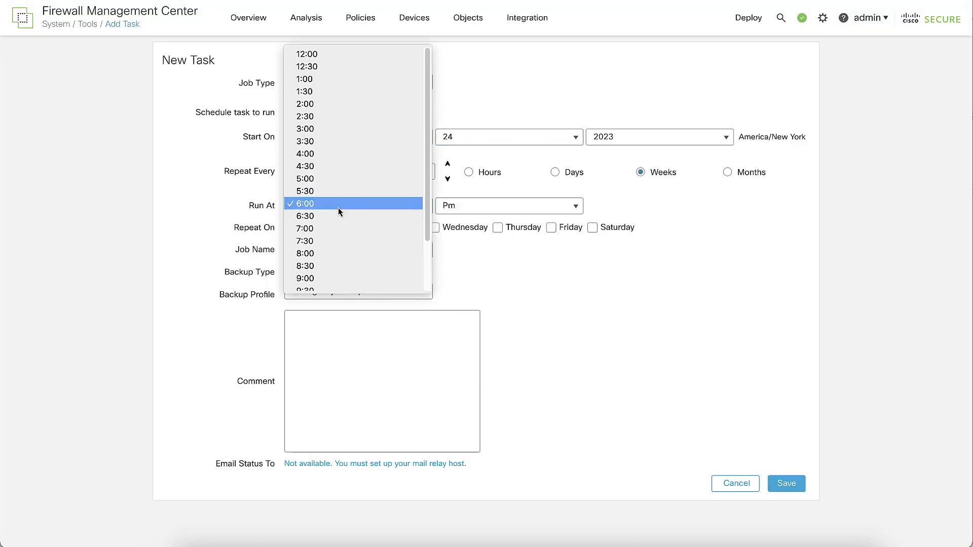
click(336, 256)
click(593, 230)
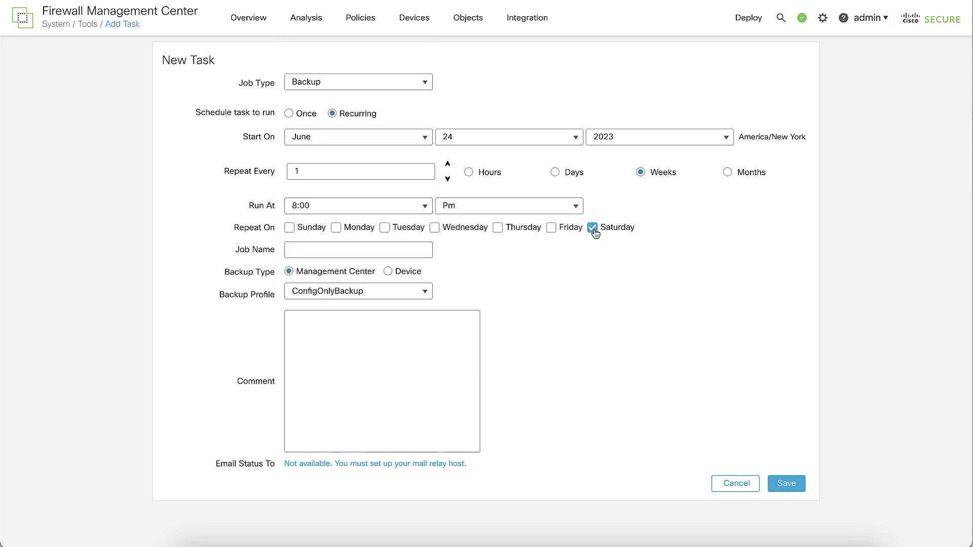
Step: Name the job SaturdayBackupsFMC and move the calendar to July
click(381, 249)
text(SaturdayBackupsFMC)
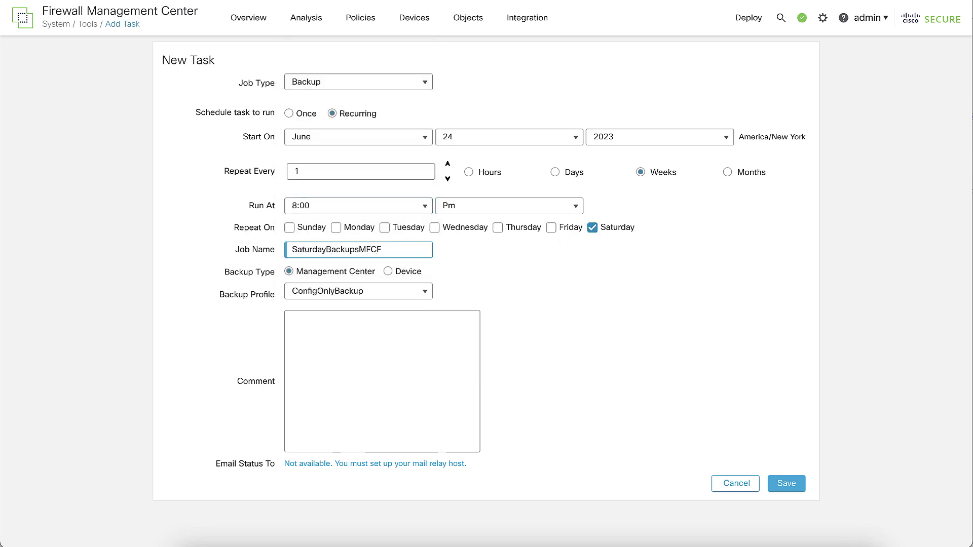
key(BackSpace)
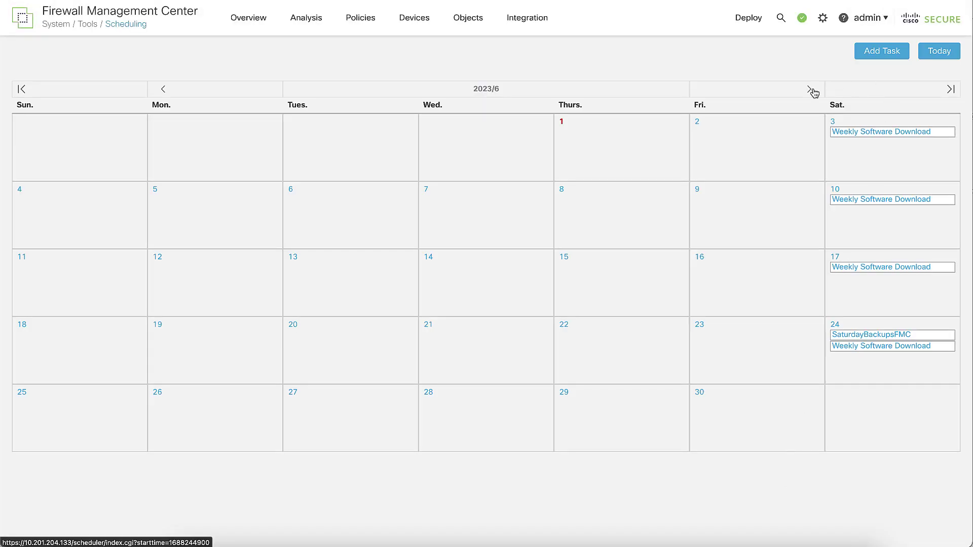
click(810, 90)
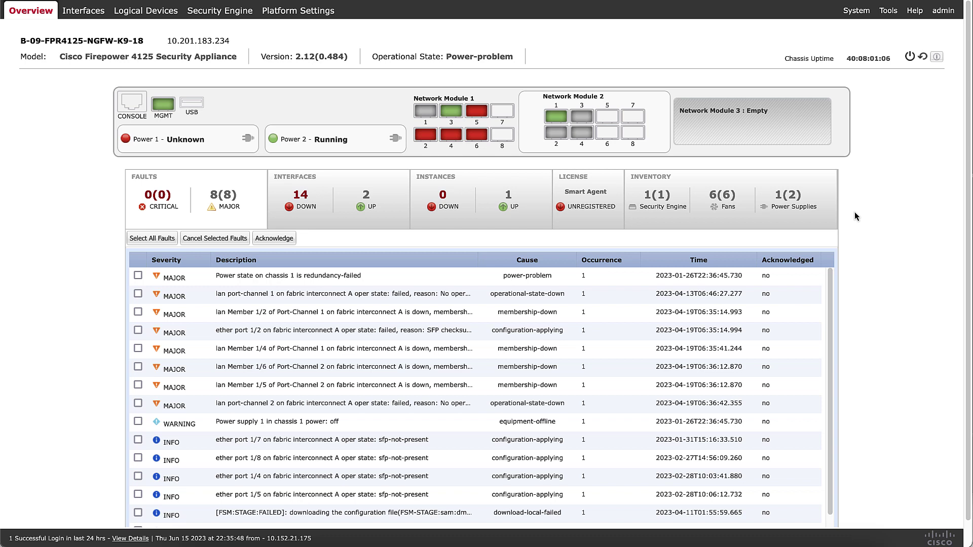
Step: Go to System > Configuration to reach the chassis Export page
mouse_move(857, 11)
click(748, 26)
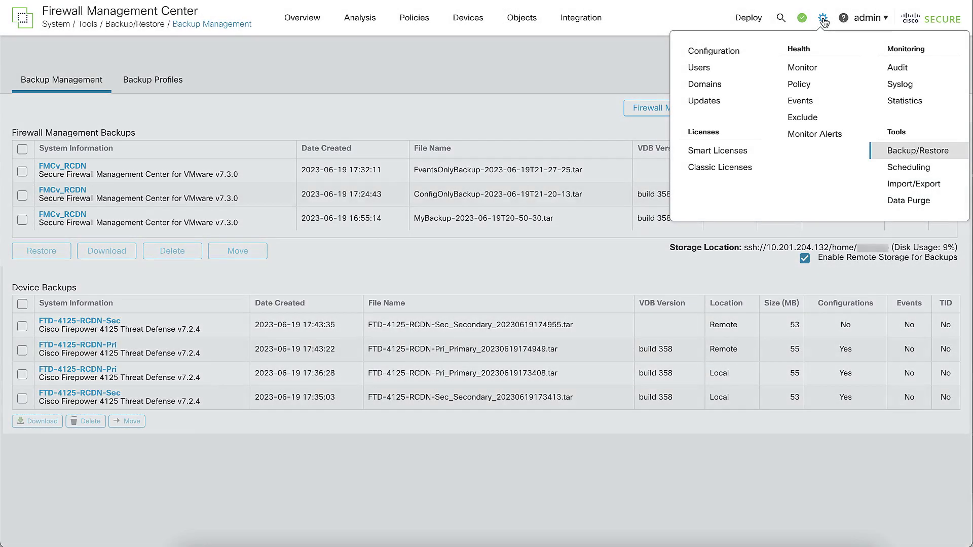
Step: In the Remote Storage Device settings, replace command line option vers=3.0 with -o nolock
click(745, 50)
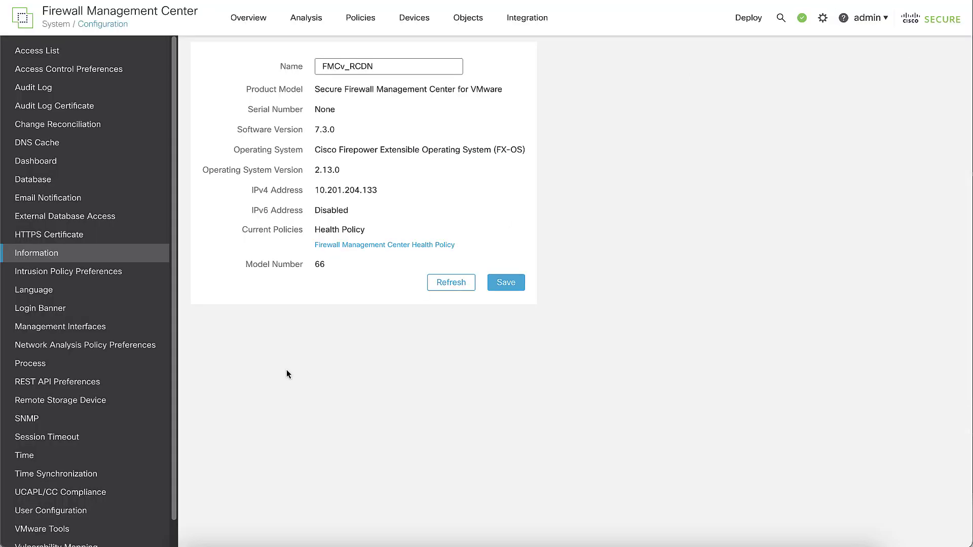
click(128, 399)
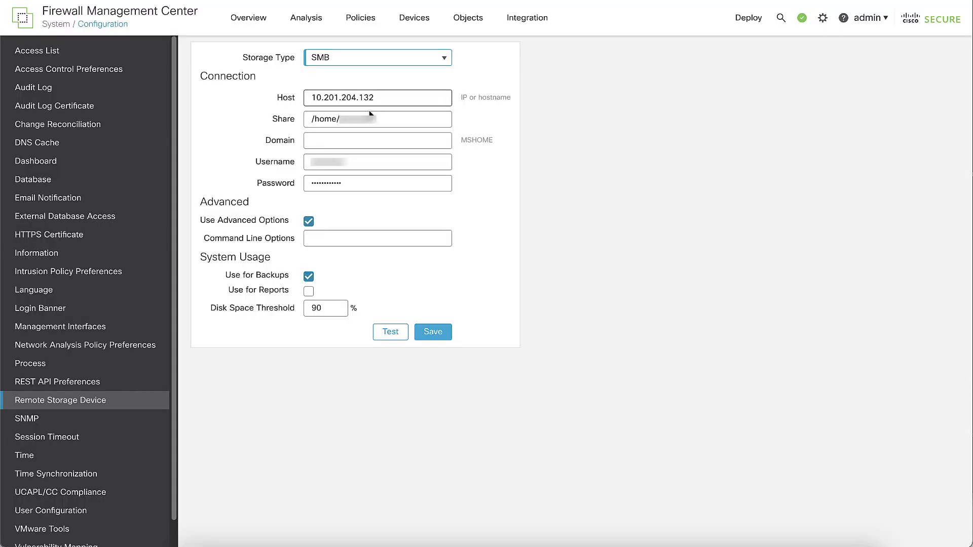
click(343, 240)
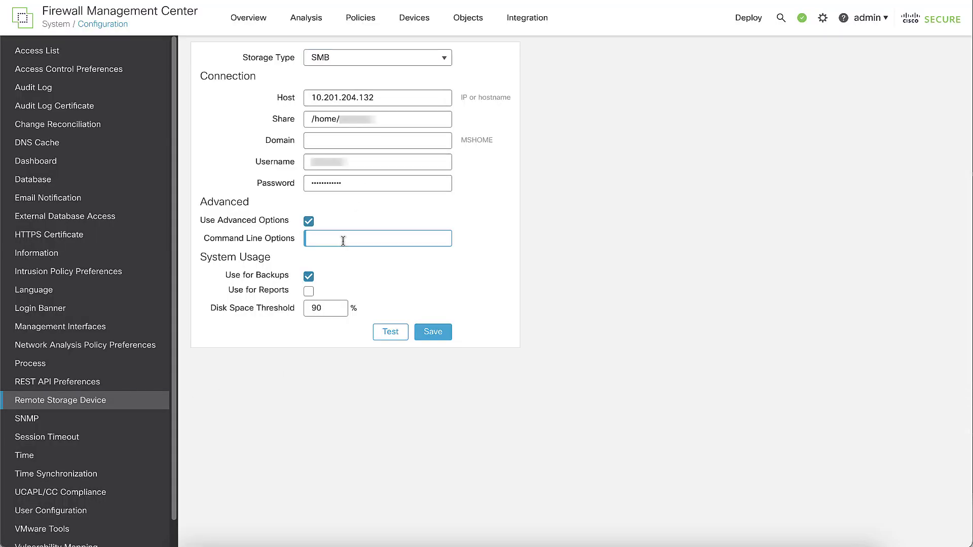
text(vers=3.0)
key(ctrl+a)
key(BackSpace)
text(-o nolock)
click(678, 271)
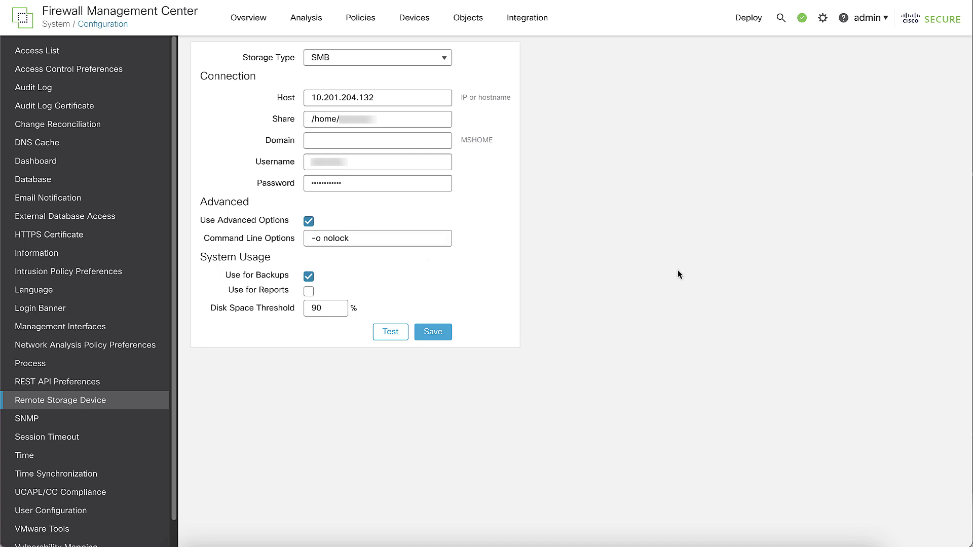